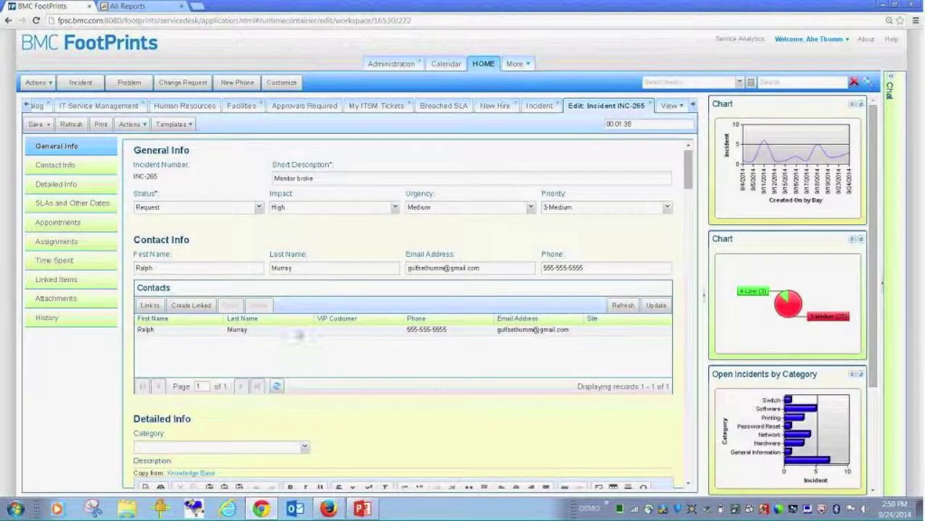
- Open Contact 73's record, scroll through its linked tickets and assets, then return to INC-265
double_click(283, 334)
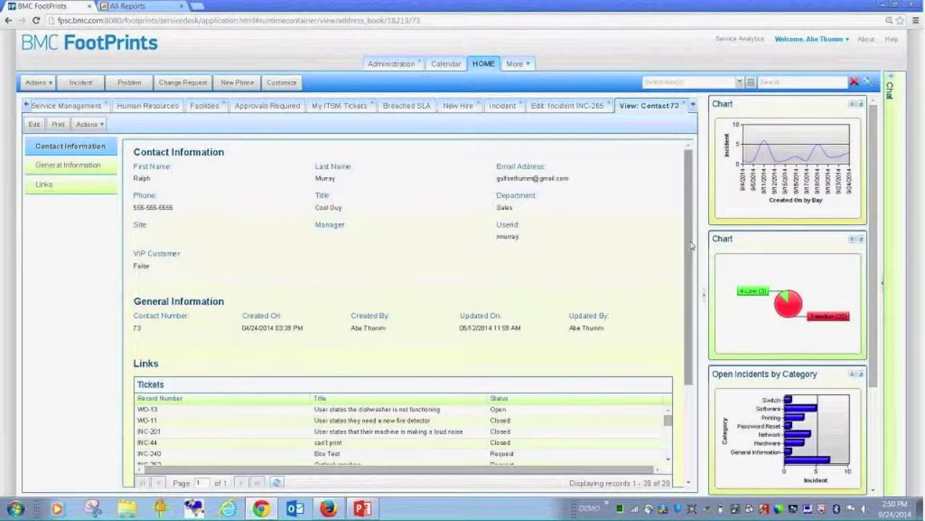
scroll(682, 291, down, 2)
scroll(682, 291, down, 1)
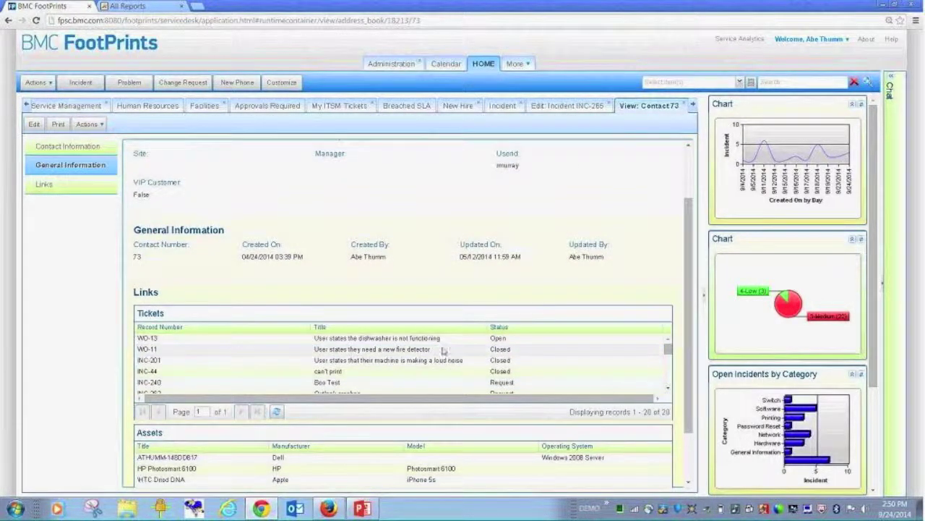
drag(668, 349, 667, 388)
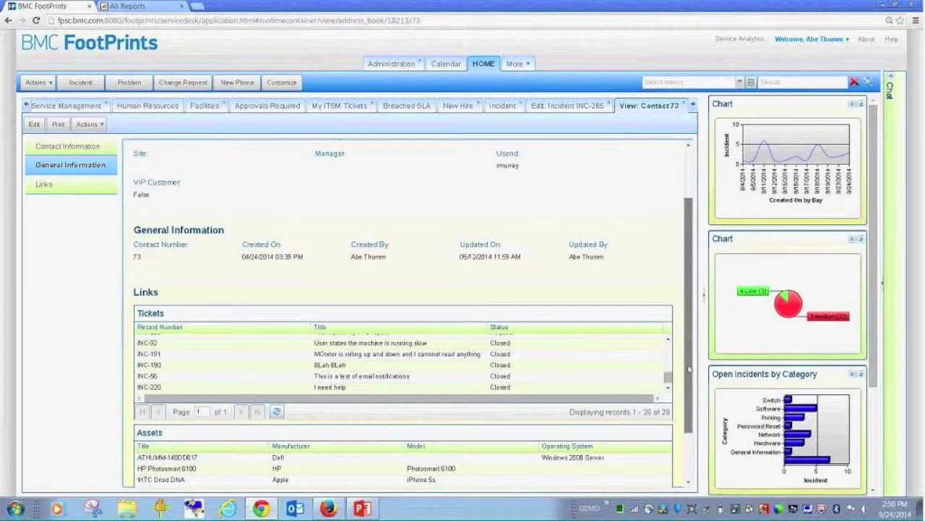
scroll(699, 370, down, 2)
scroll(680, 302, down, 1)
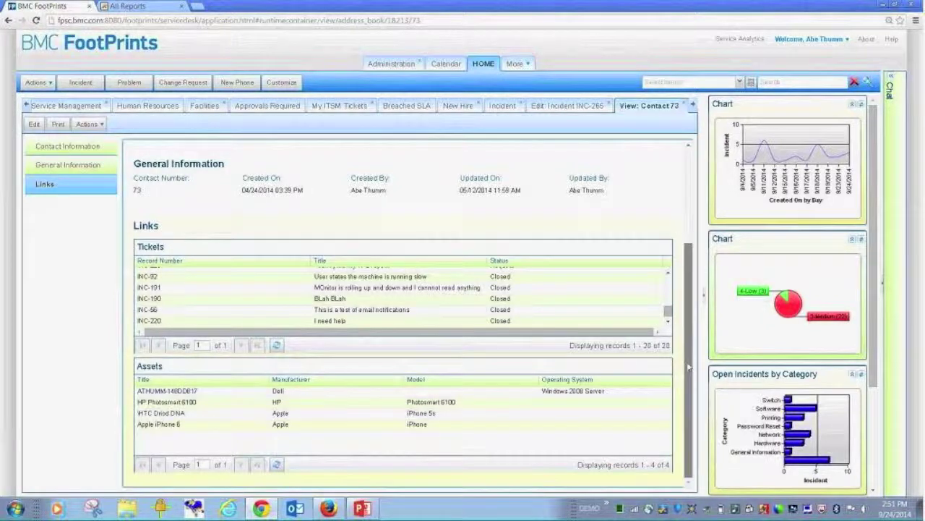
drag(686, 369, 693, 235)
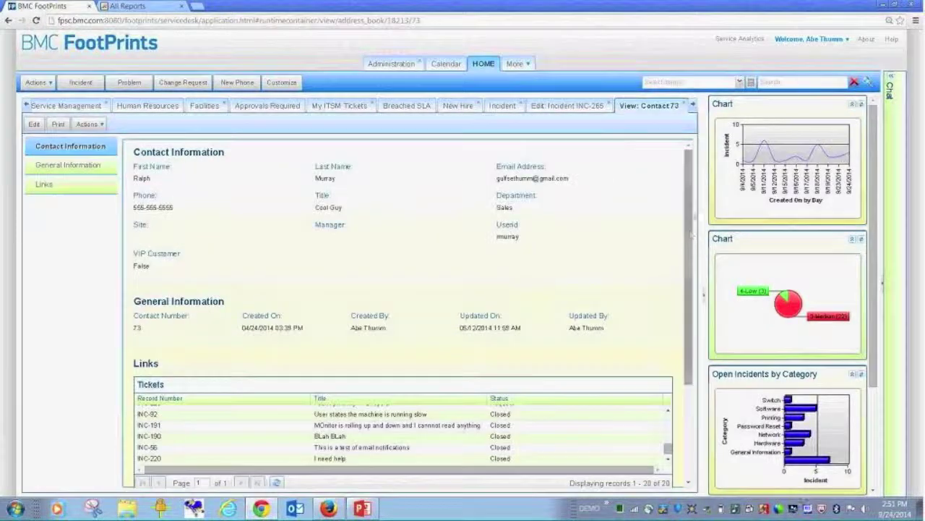
click(592, 108)
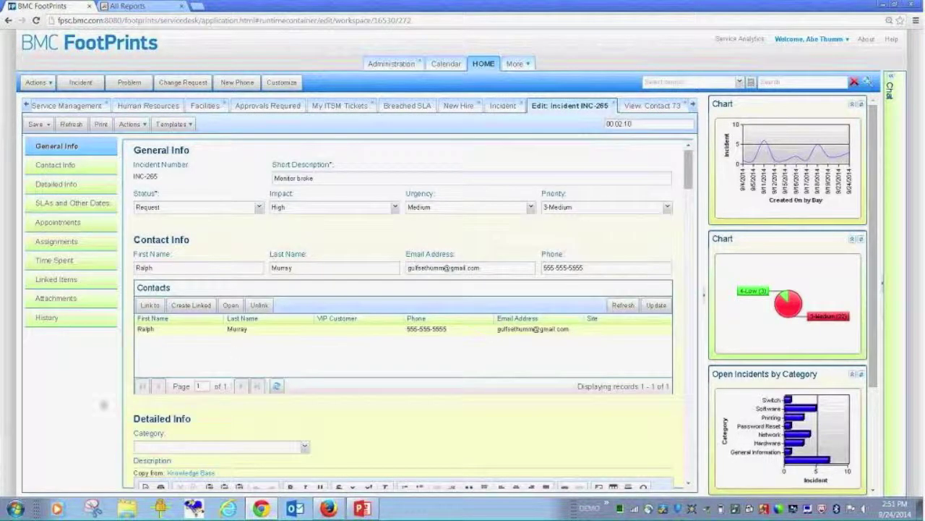
- Classify the incident as Hardware, sub-category Monitor, symptom Monitor not working
scroll(347, 303, down, 3)
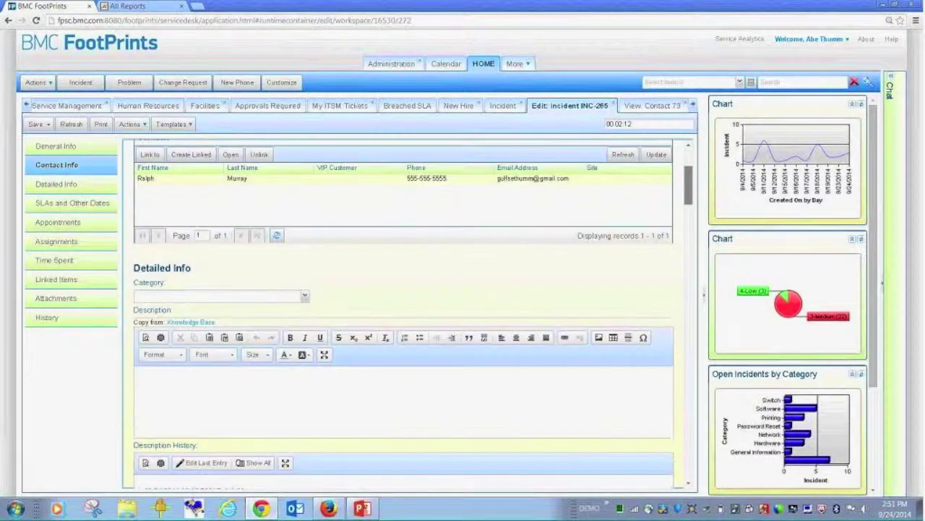
click(305, 297)
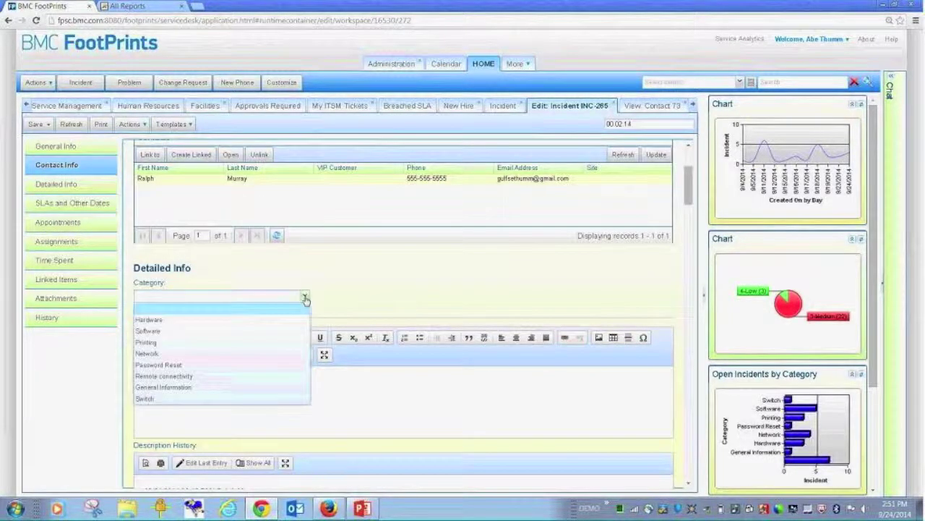
click(212, 322)
click(485, 295)
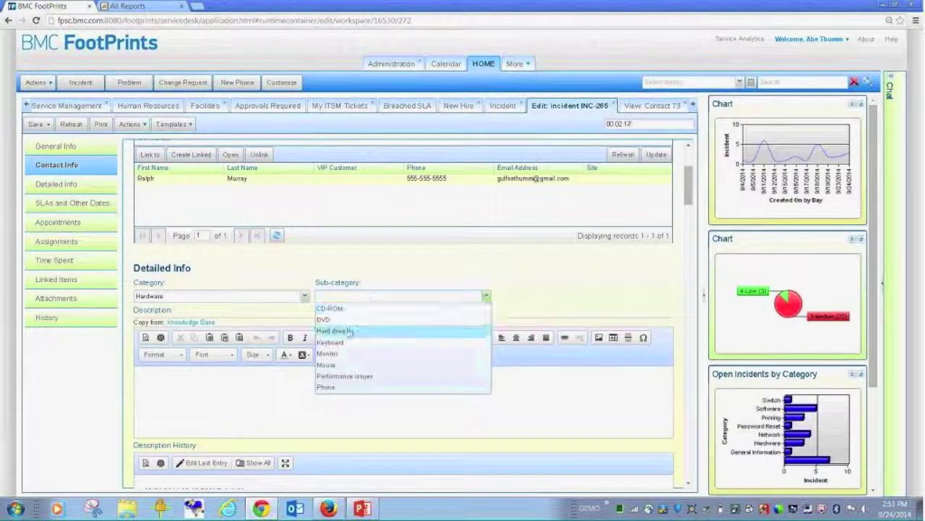
click(332, 354)
click(522, 296)
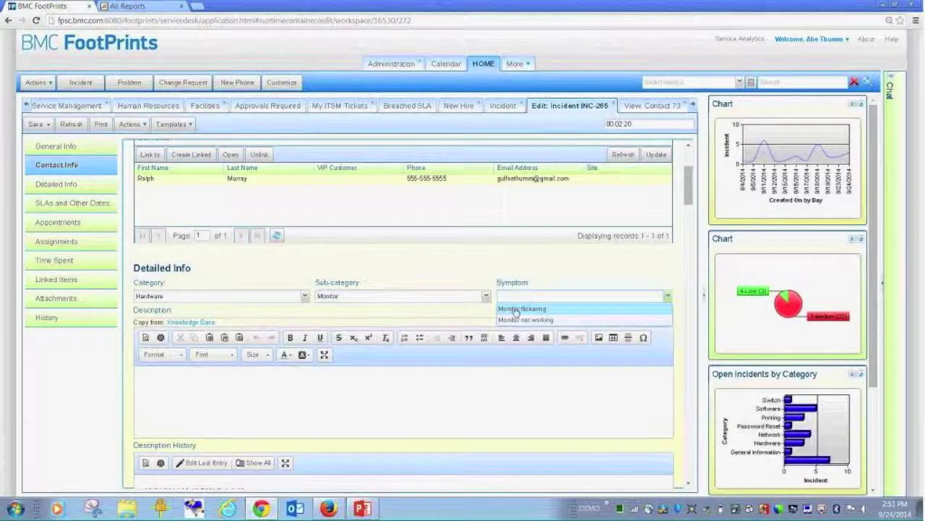
click(514, 319)
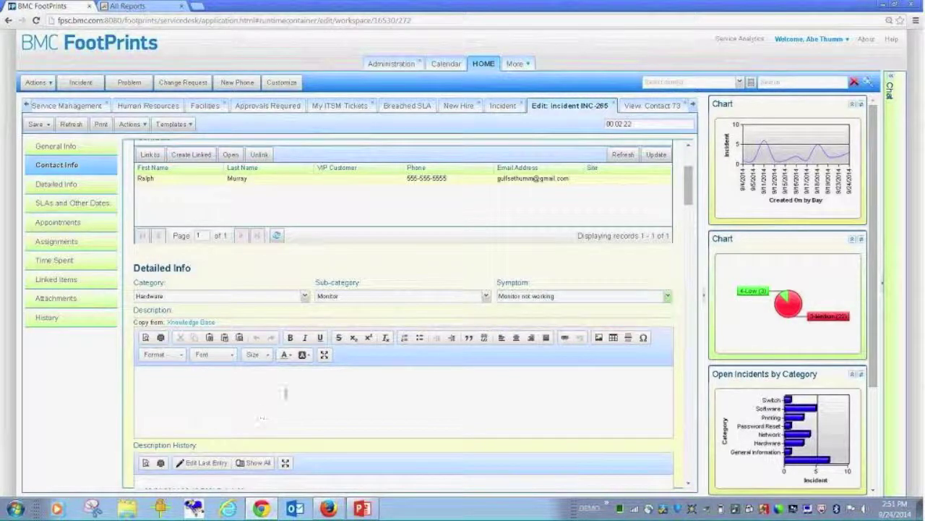
- Enter the description 'Well get you another it' and the internal note 'WOnder what he did'
text(Well get you anoth)
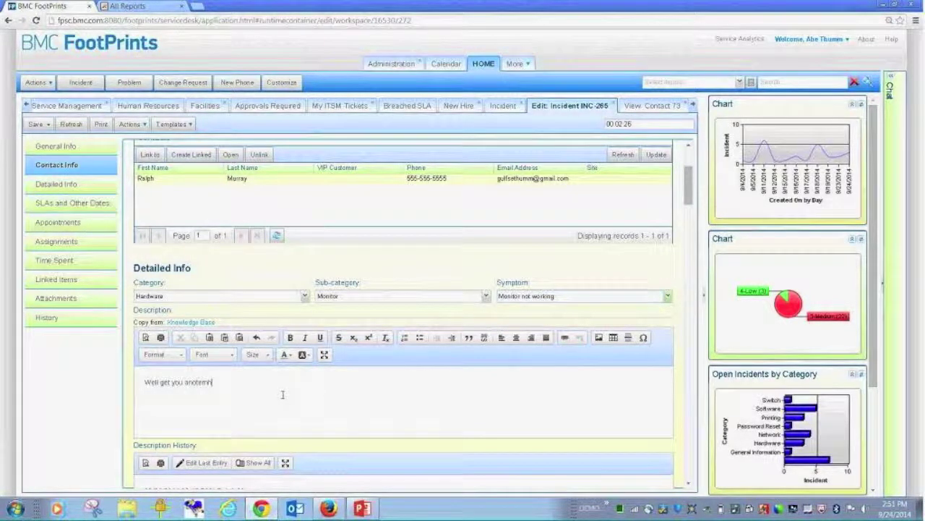
text(er it)
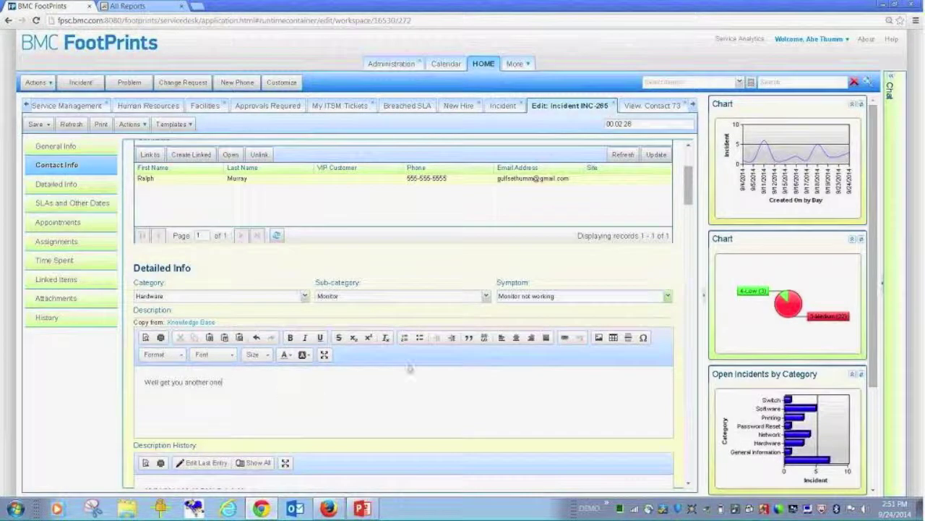
drag(689, 203, 689, 239)
click(483, 284)
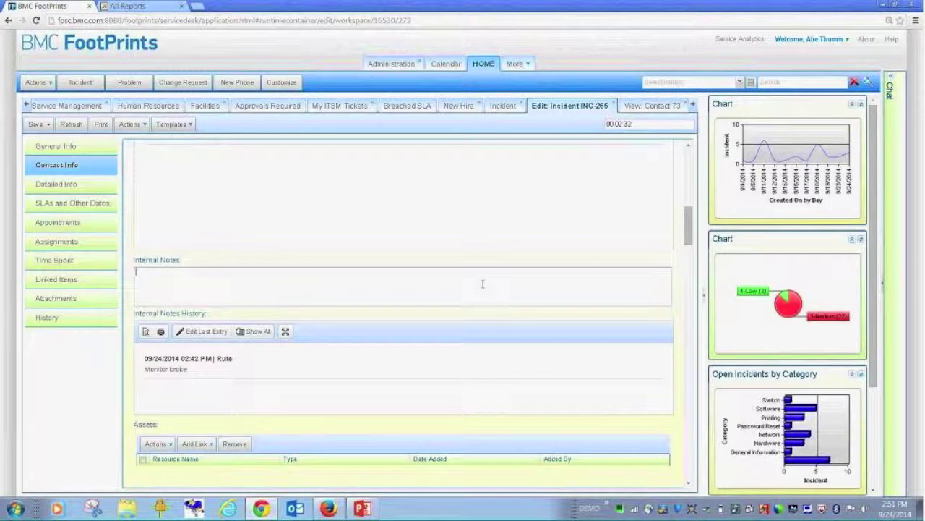
text(WOnder what he did)
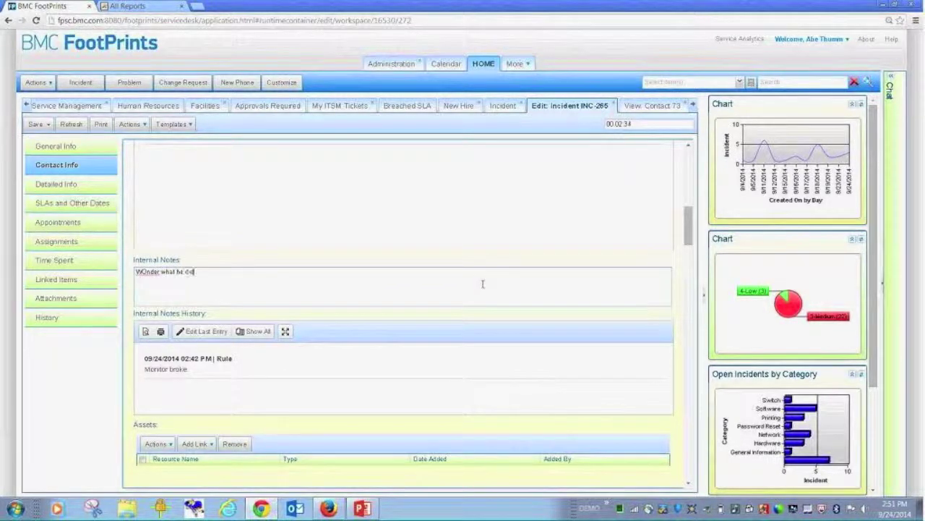
scroll(359, 271, down, 5)
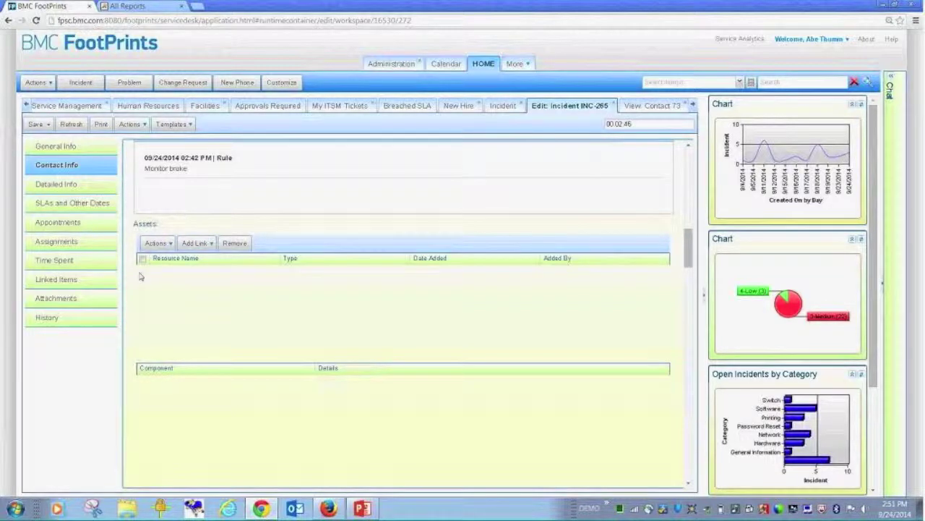
click(210, 245)
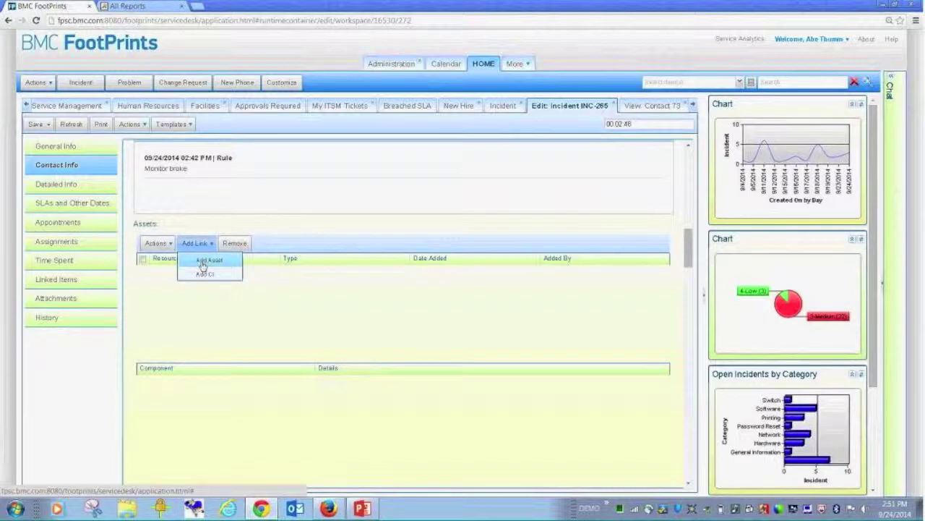
click(205, 262)
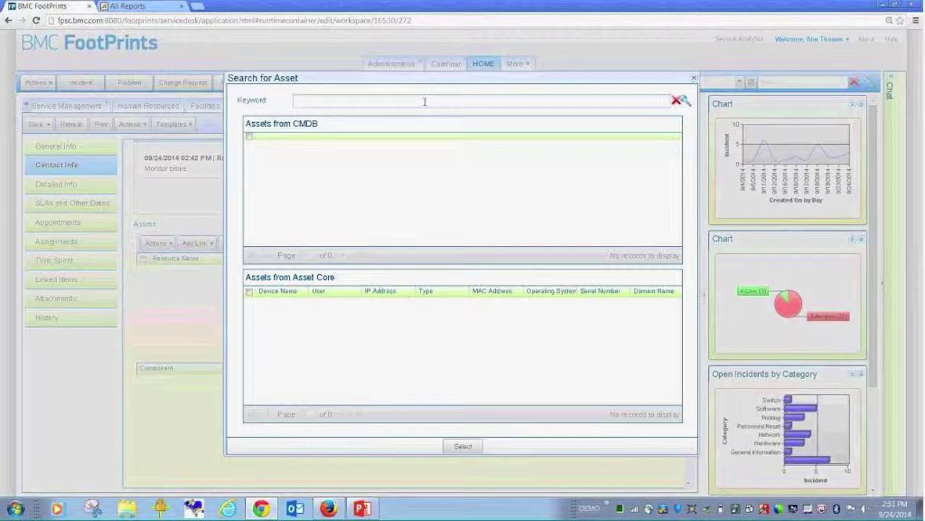
text(eric)
key(Return)
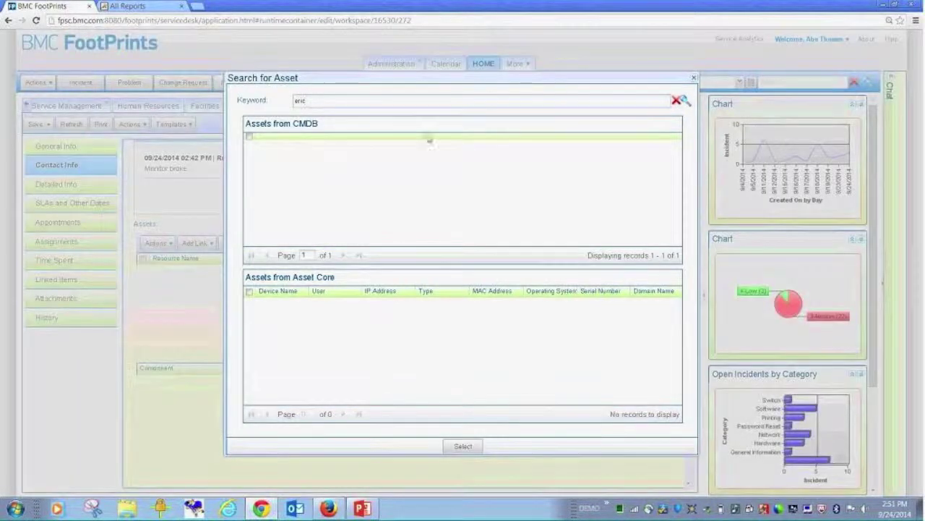
- Search assets for *DEMO* and link ACDEMO-BRAD to the incident
drag(343, 102, 241, 122)
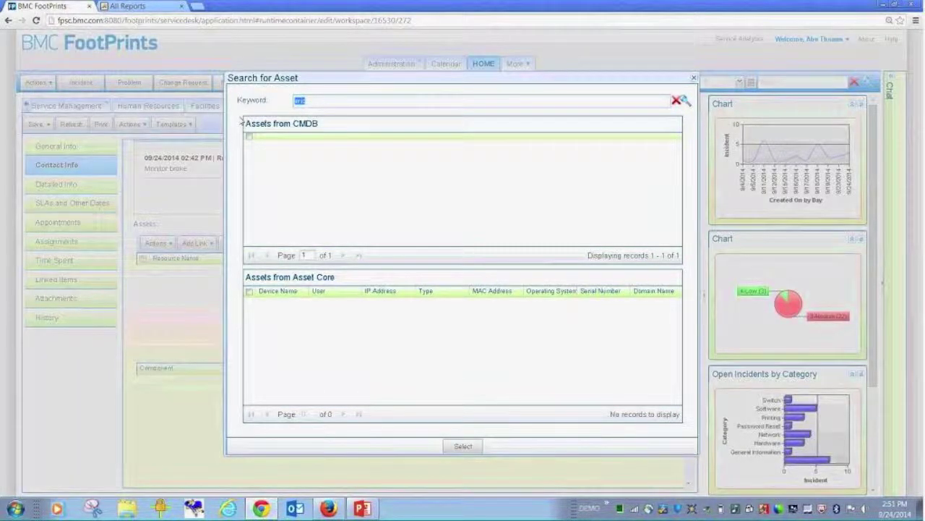
text(1)
text(DEMO)
key(Return)
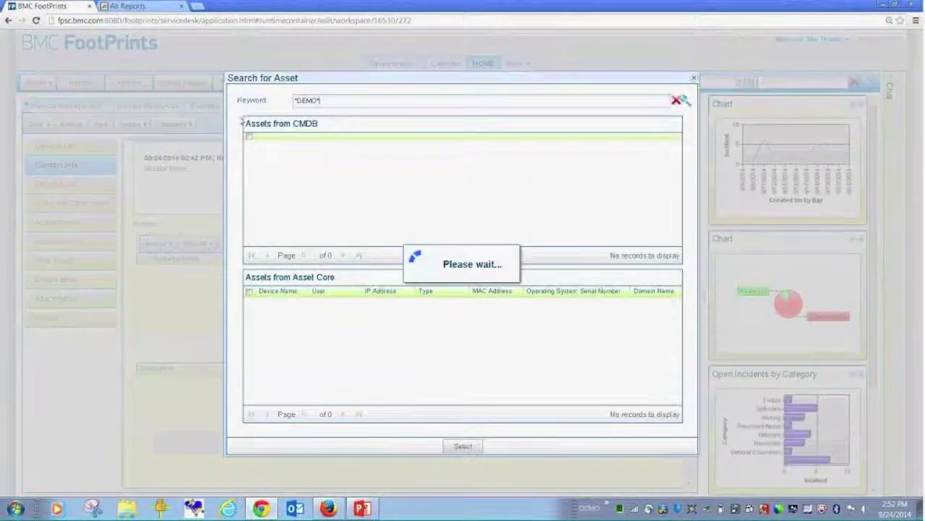
click(248, 301)
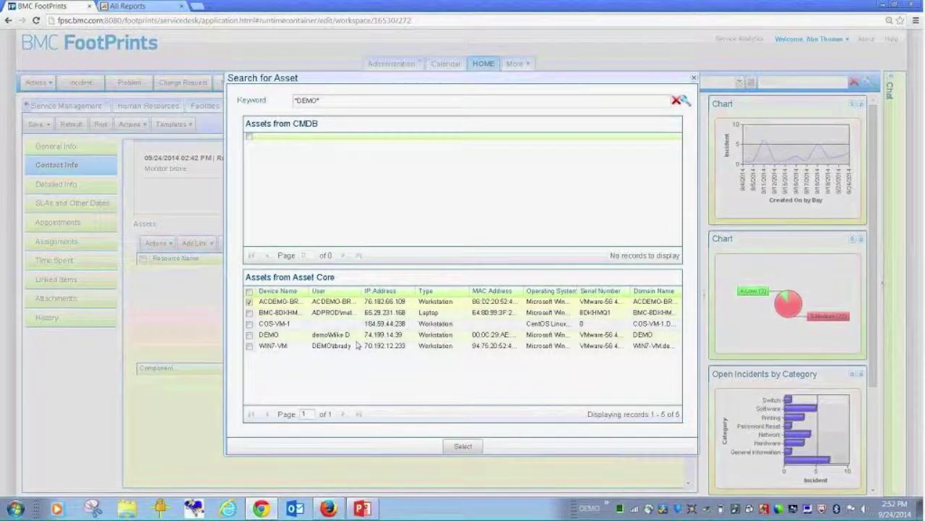
click(463, 446)
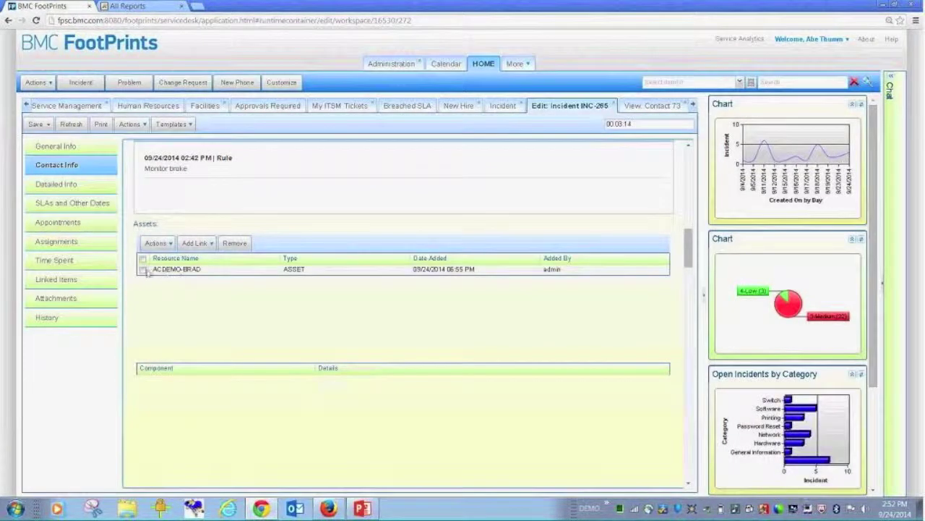
- Open the details of the linked ACDEMO-BRAD asset from its Actions menu
click(159, 269)
click(170, 243)
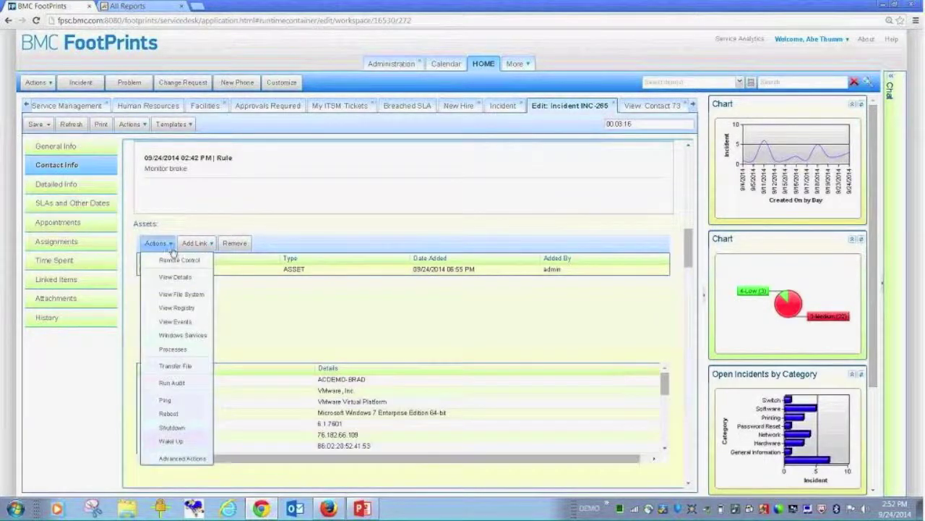
click(358, 337)
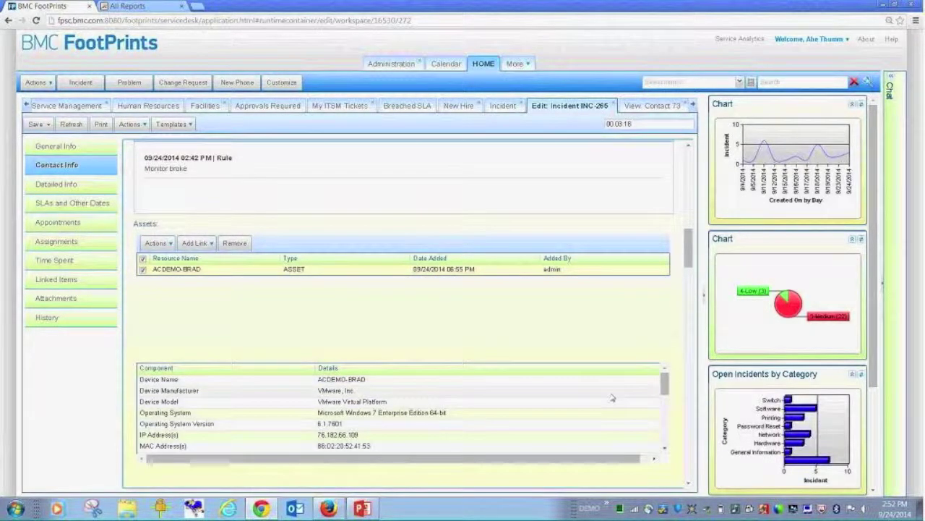
drag(663, 383, 664, 409)
scroll(401, 408, up, 5)
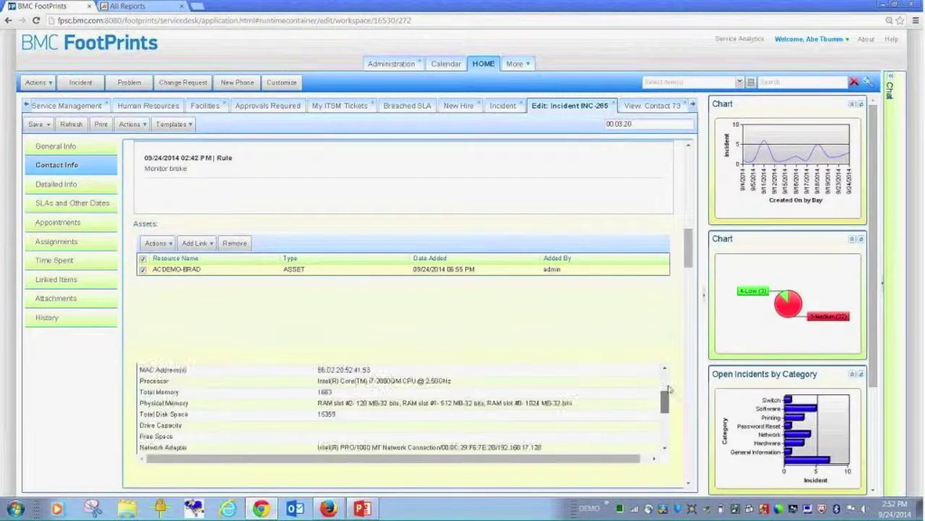
click(170, 243)
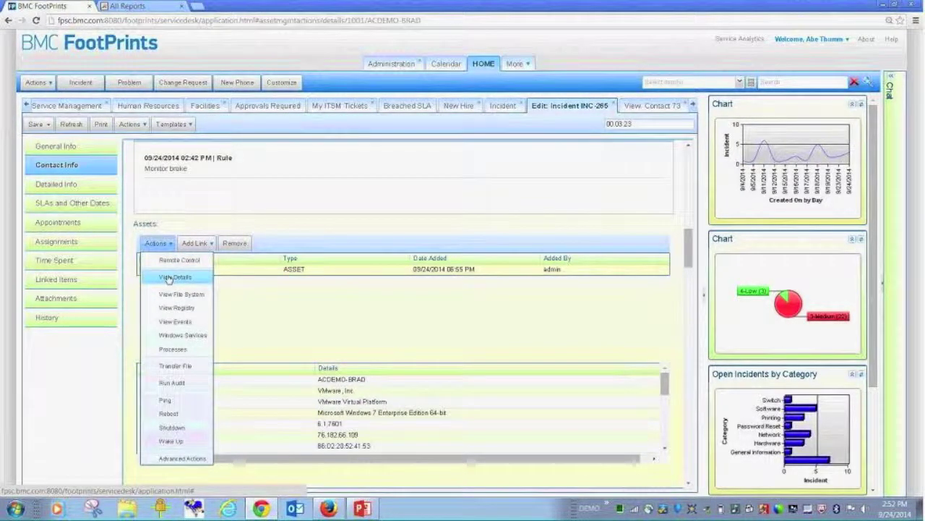
click(168, 278)
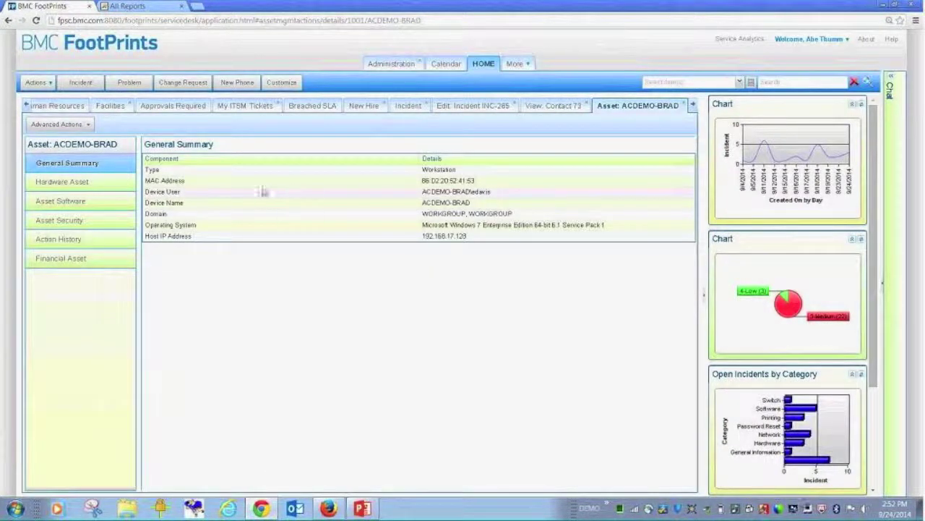
- Review ACDEMO-BRAD's hardware inventory and installed software, then show Advanced Actions
click(100, 185)
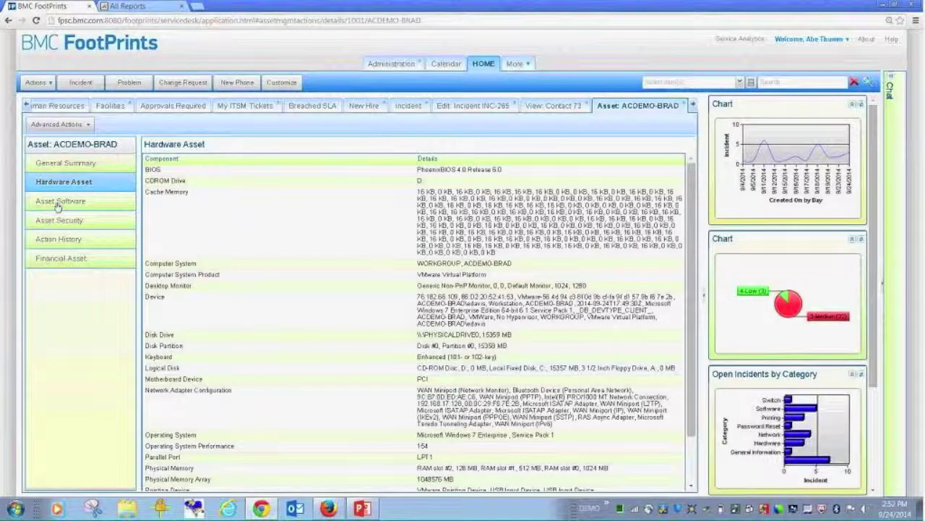
click(58, 207)
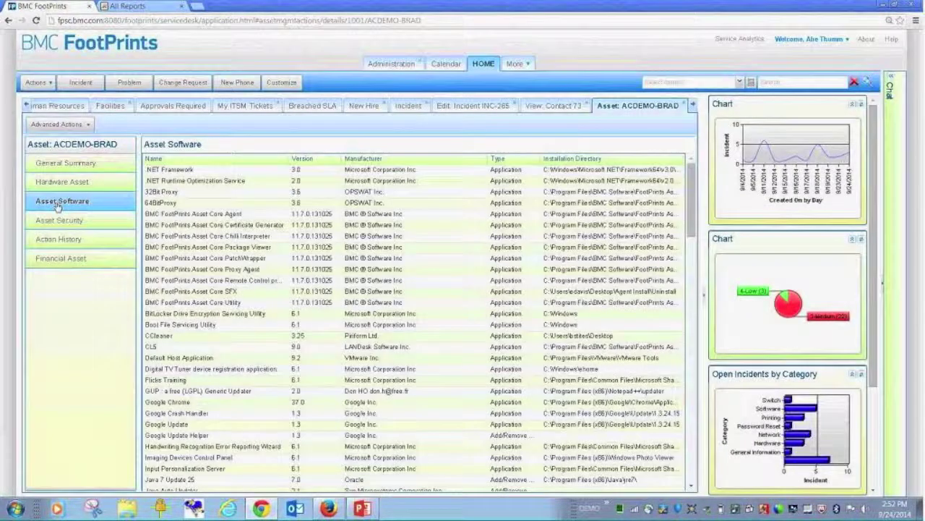
click(90, 125)
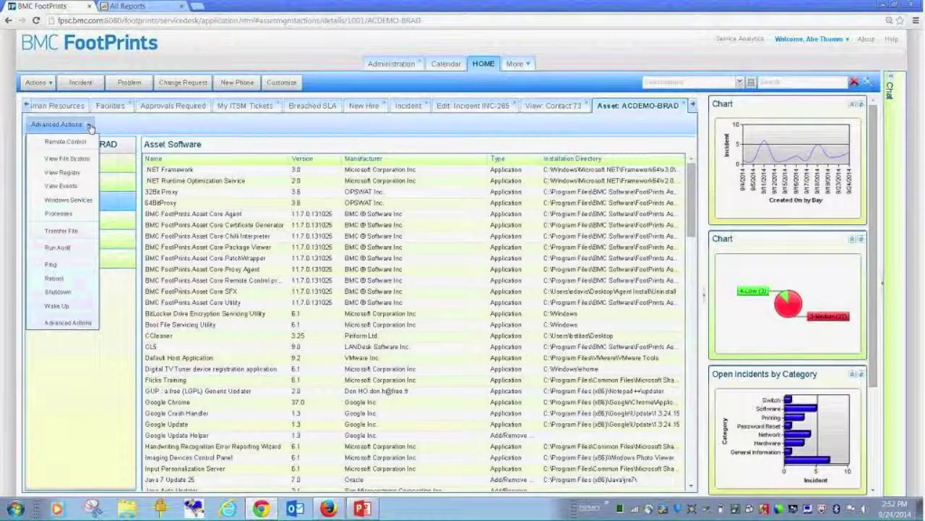
- Apply the Help Desk Fixes action Perform System Maintenance to ACDEMO-BRAD
click(62, 323)
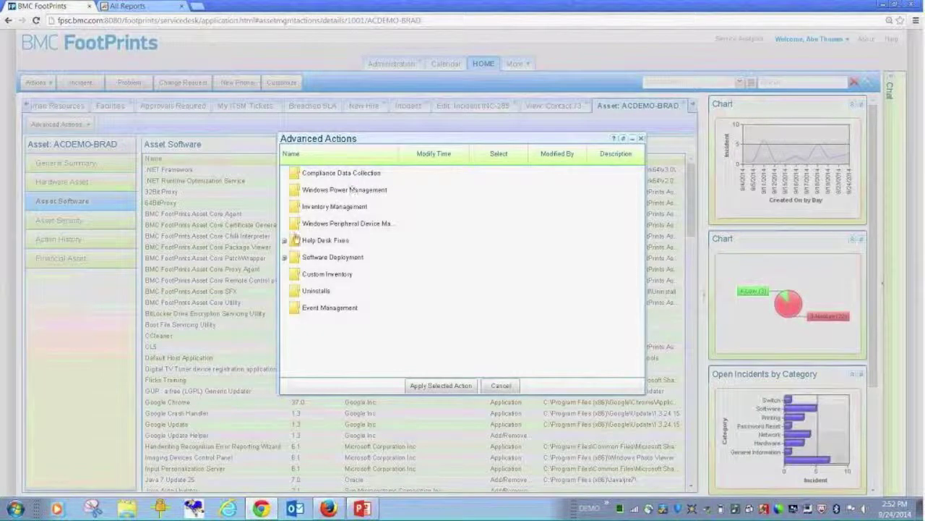
click(285, 241)
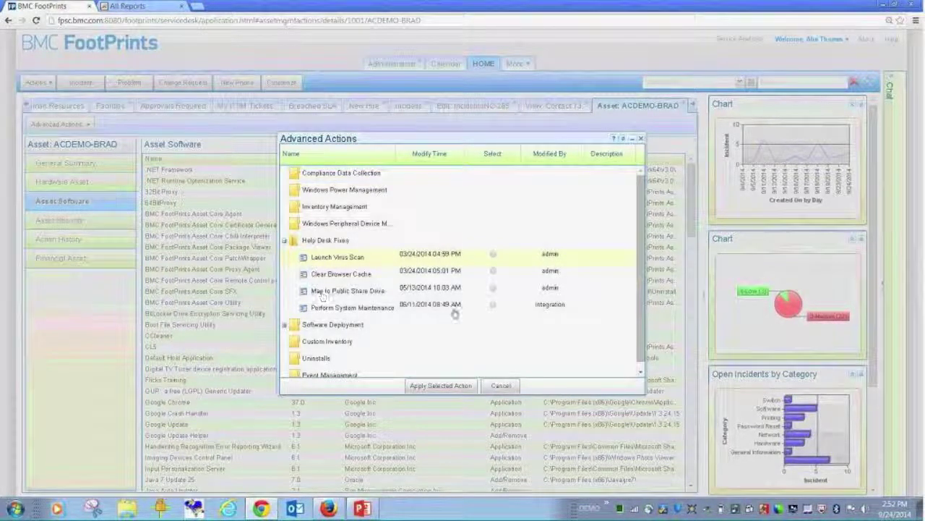
click(492, 305)
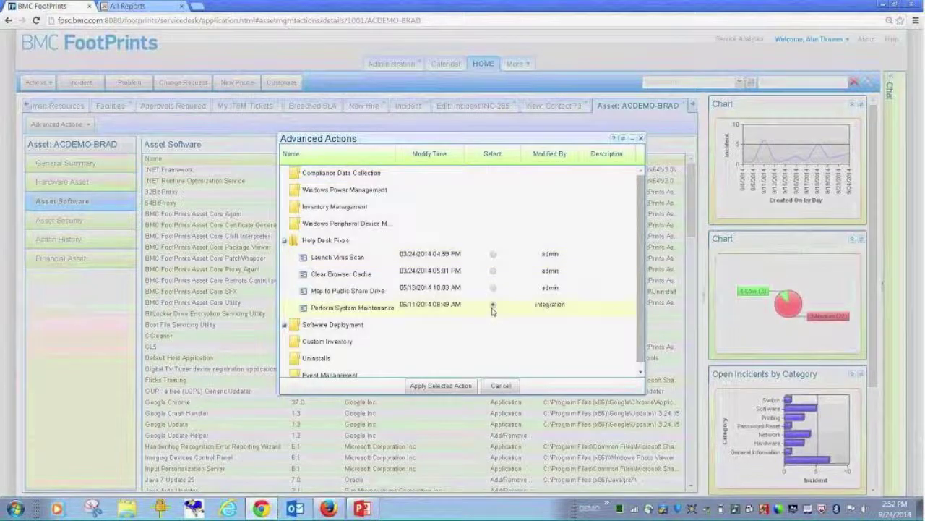
click(427, 389)
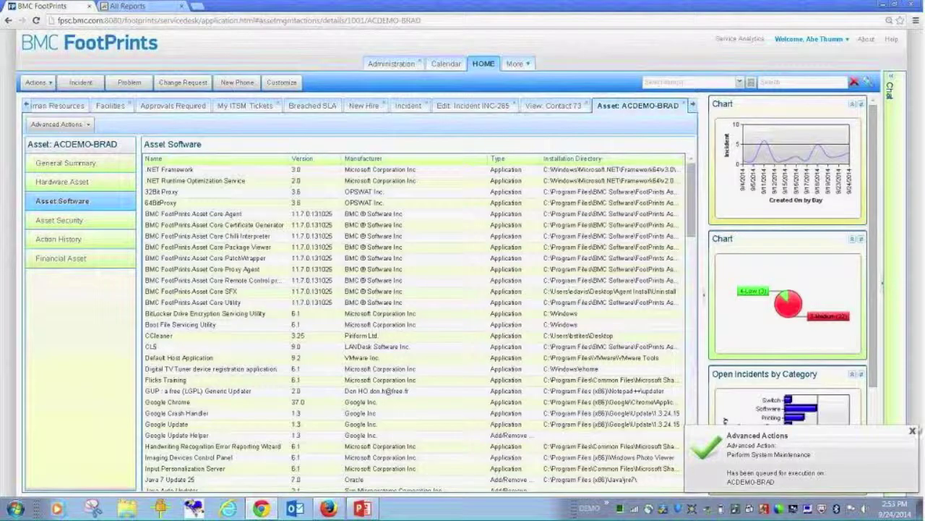
- Dismiss the notification, return to INC-265, and set the item search type to CMDB / Server
click(912, 431)
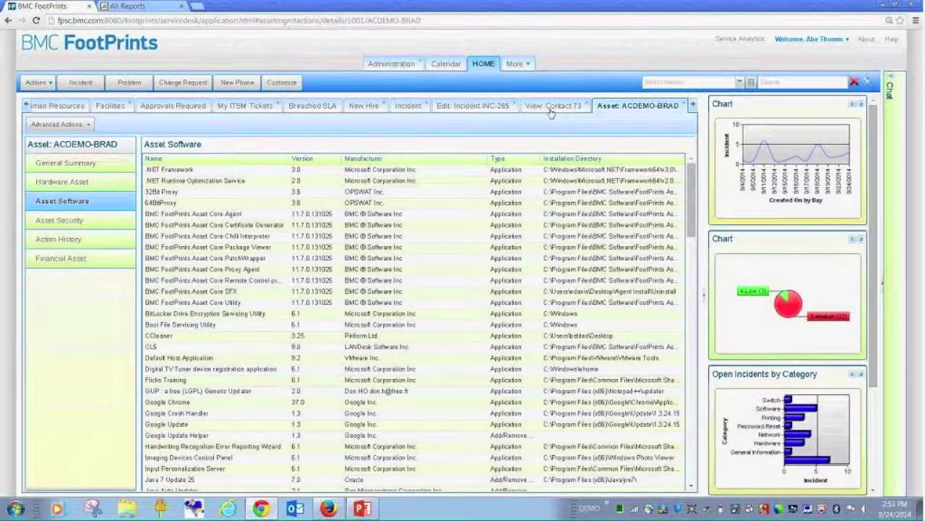
click(490, 106)
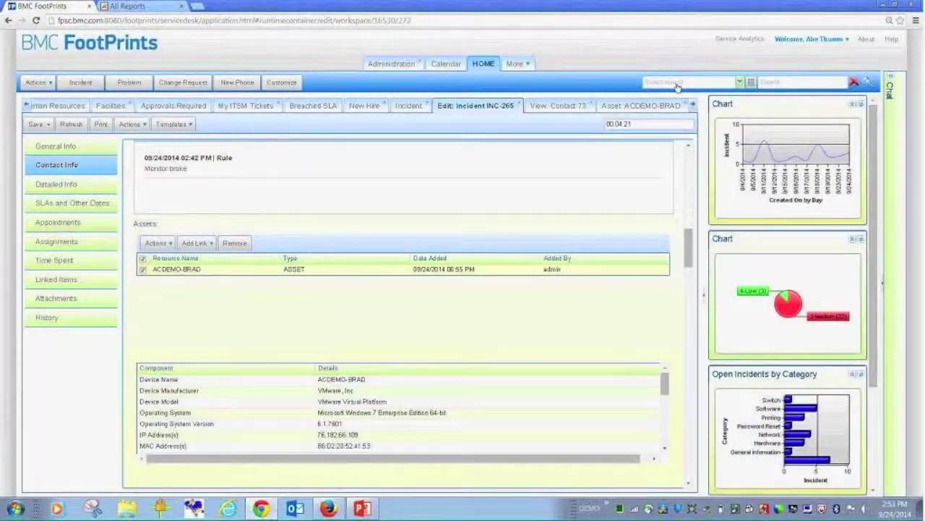
click(676, 84)
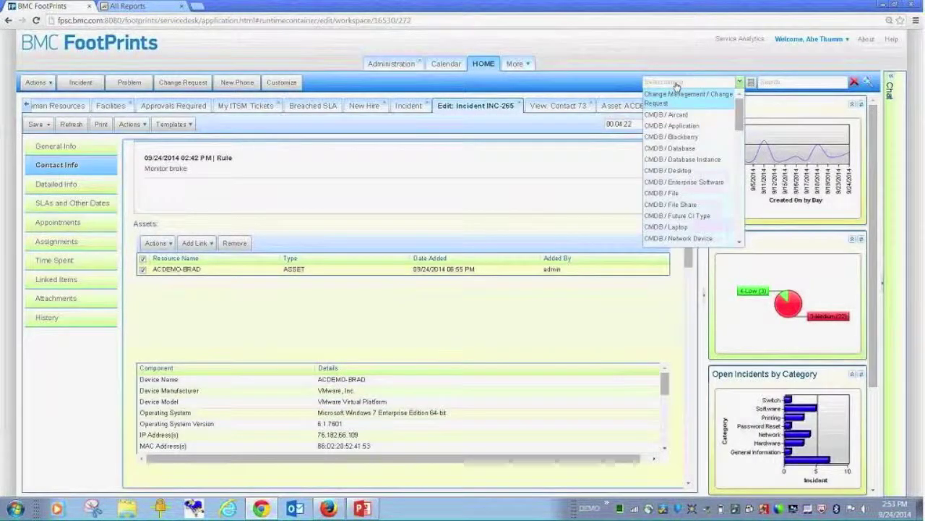
scroll(678, 166, down, 5)
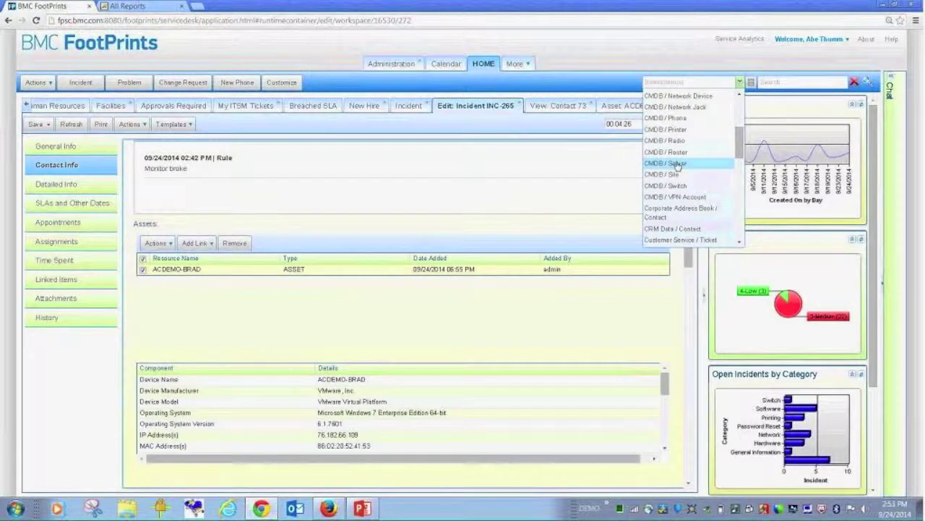
click(678, 164)
- Search the CMDB for email* and open server record 3, EMAIL_PROD1
click(782, 79)
text(email)
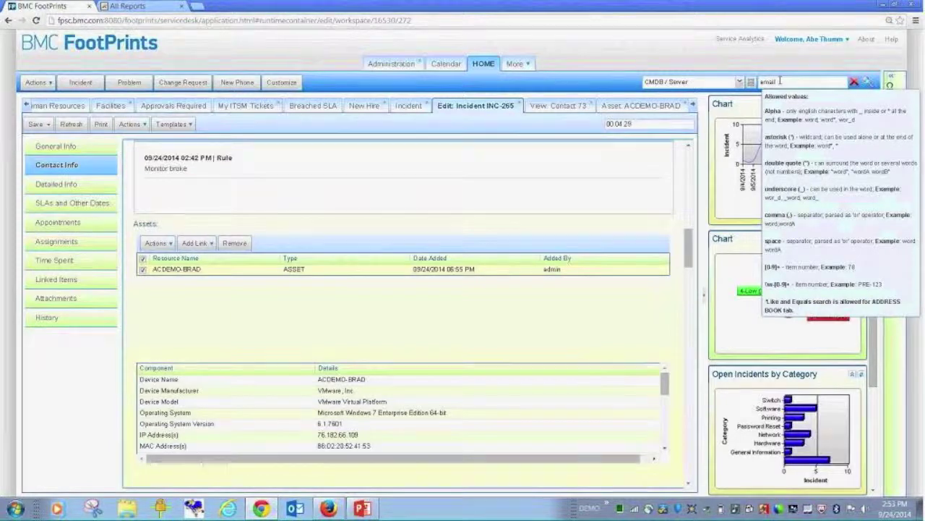
key(Return)
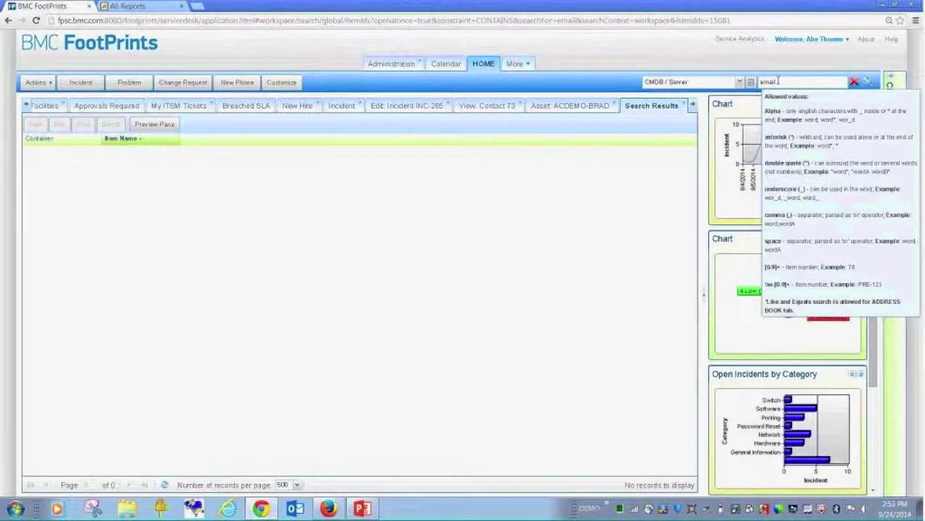
text(*)
key(Return)
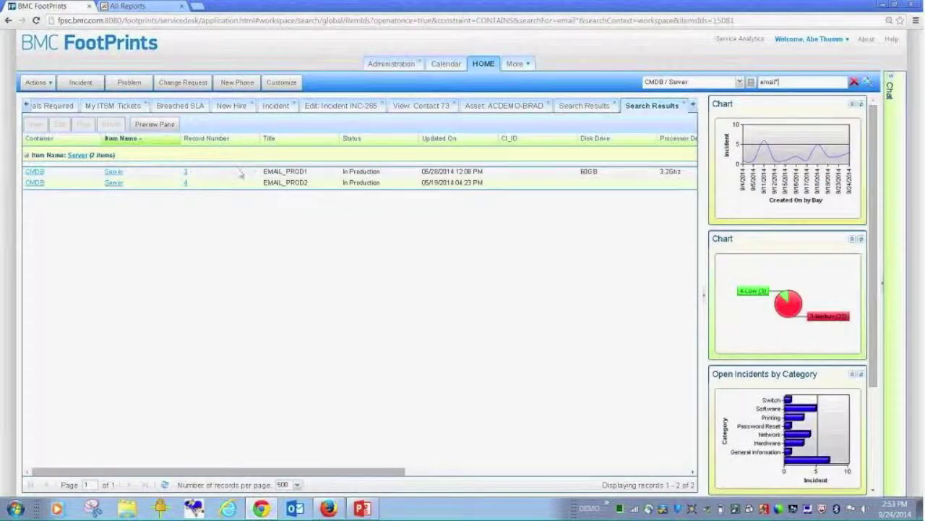
click(187, 176)
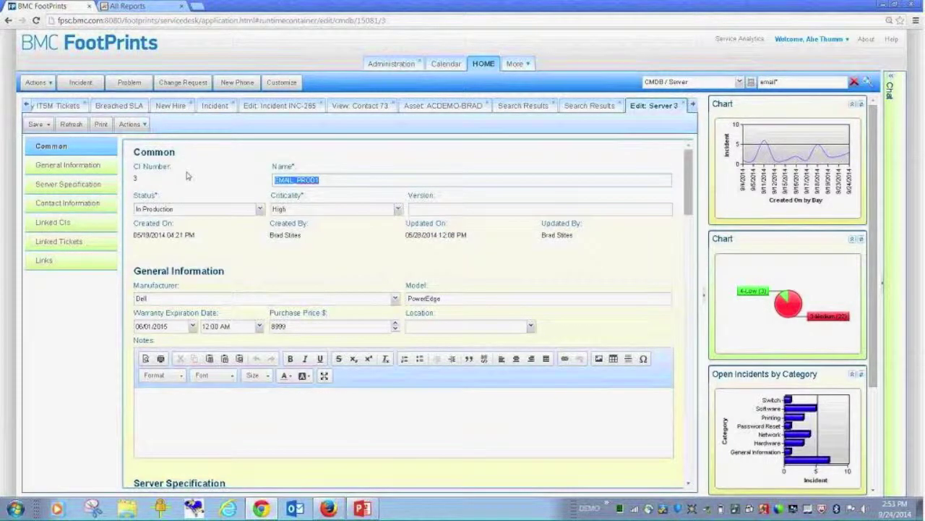
- Run Show Impact Analysis on EMAIL_PROD1 and scroll across the result columns
click(131, 125)
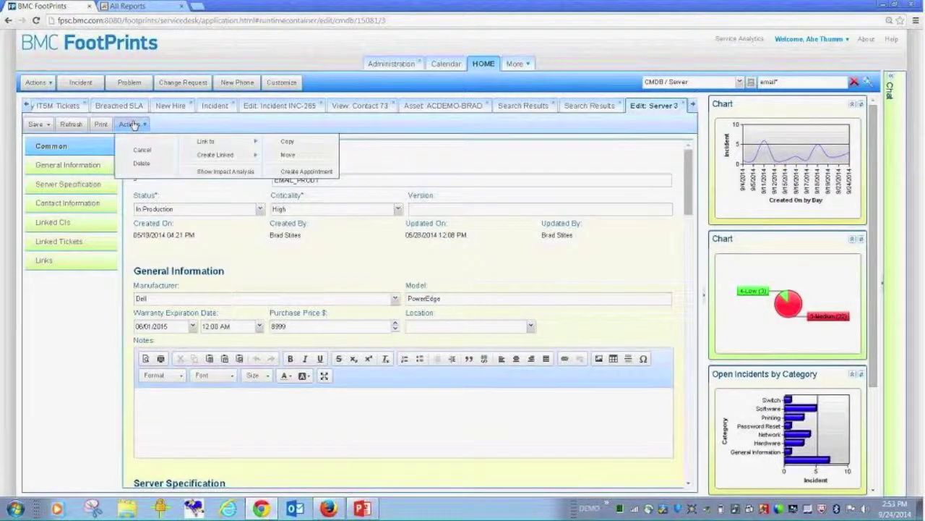
click(207, 173)
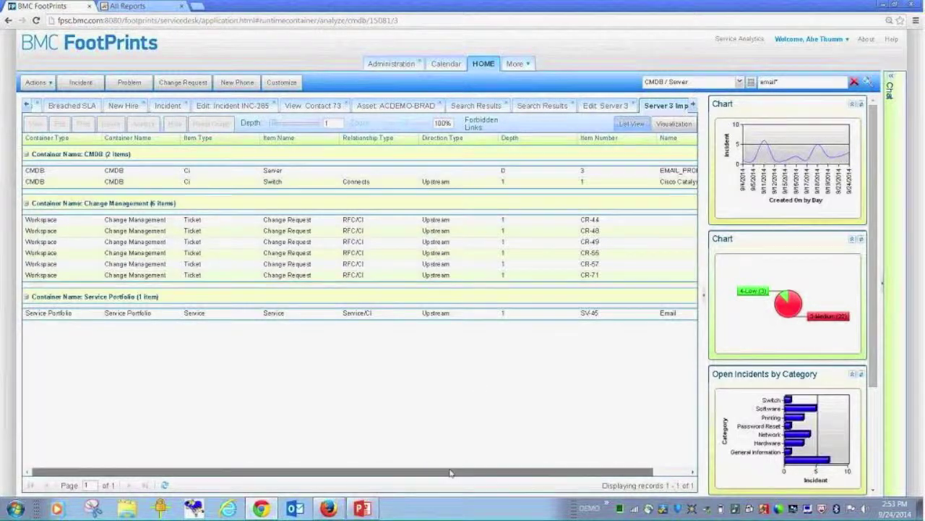
drag(429, 470, 465, 470)
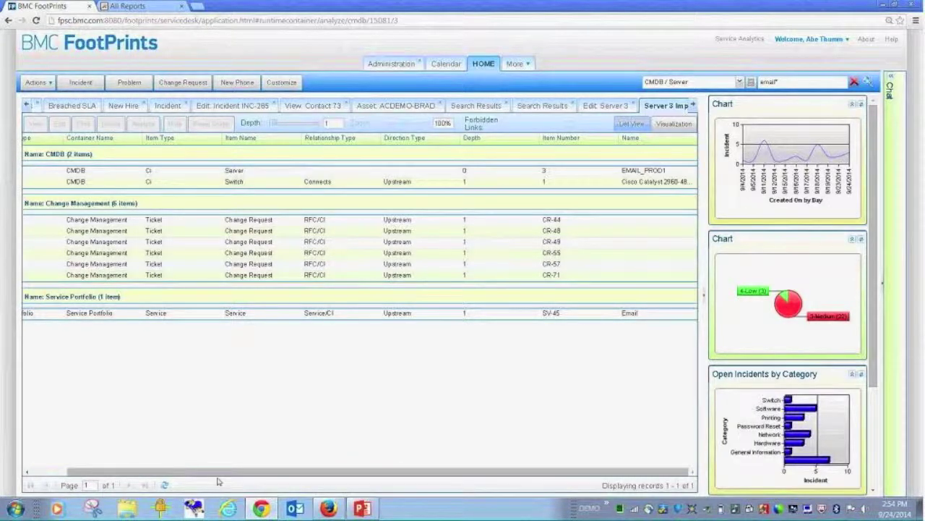
drag(217, 471, 181, 470)
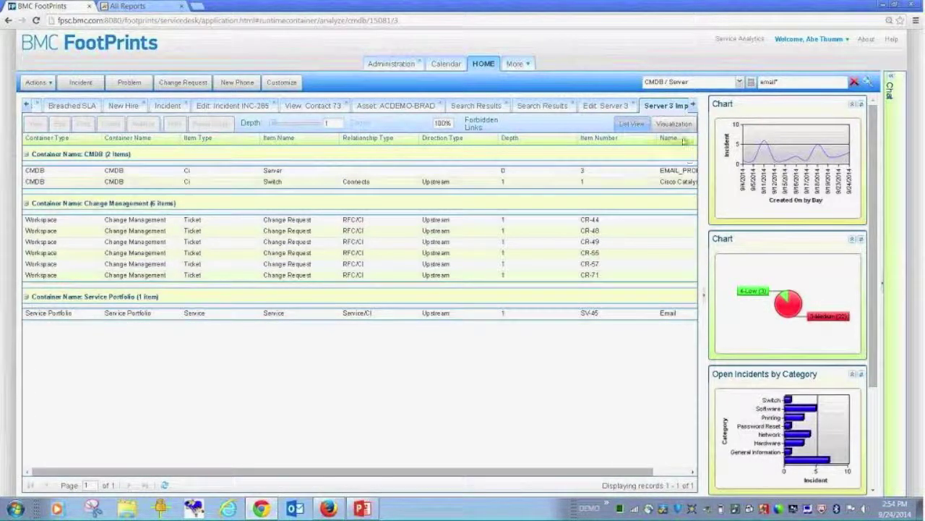
- Graph EMAIL_PROD1's impact, select the Email service node, and analyze the Email service
click(677, 128)
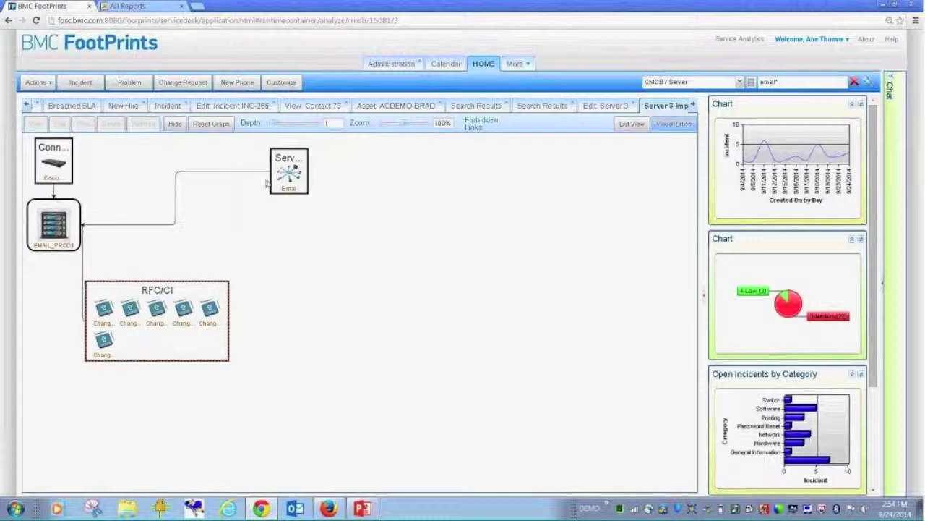
click(289, 170)
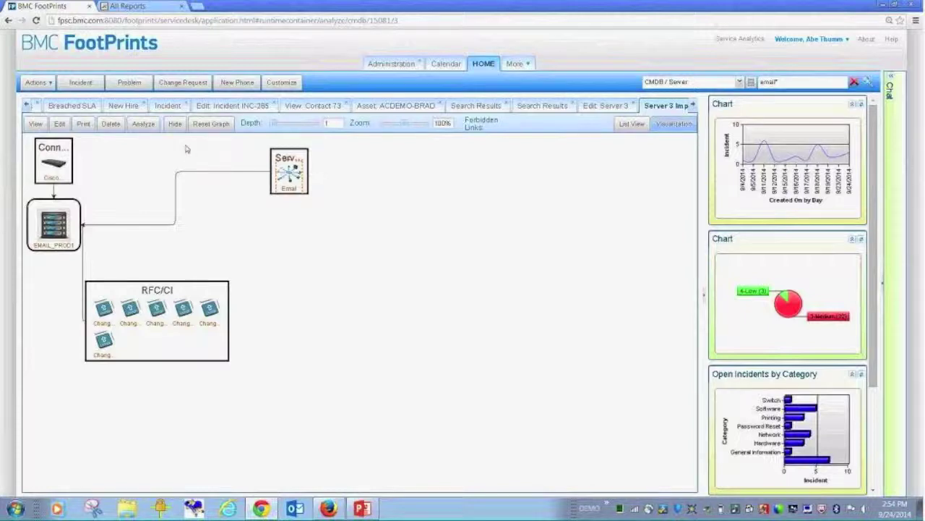
click(144, 124)
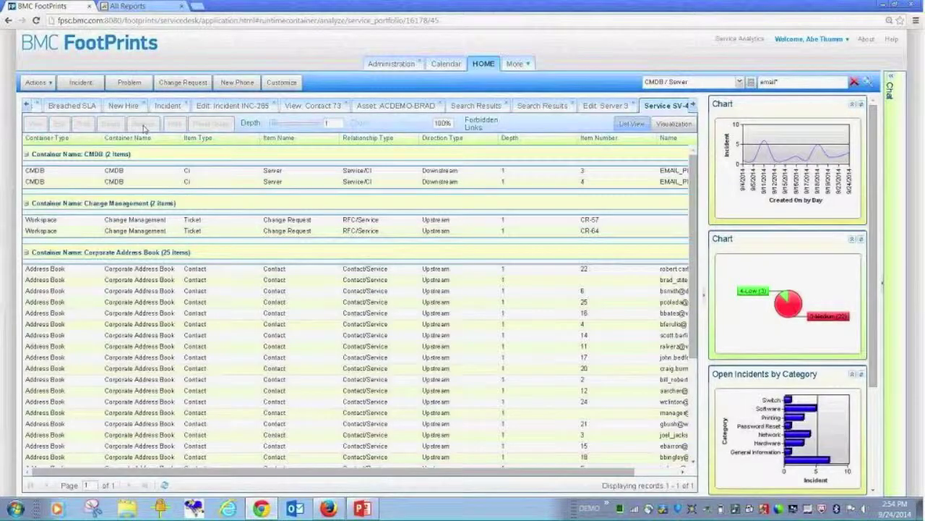
- Graph the Email service's impact, moving the RFC/Service group down and the Prob node left
click(670, 124)
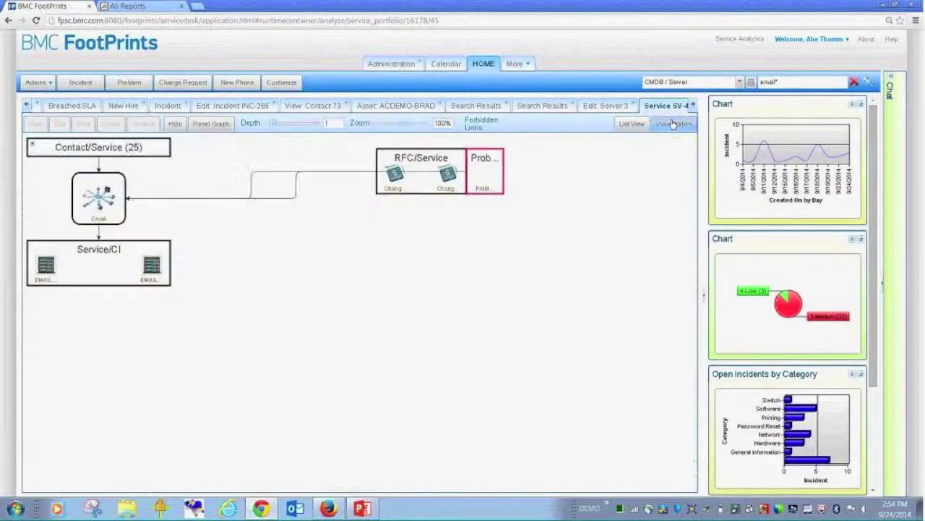
drag(423, 157, 328, 247)
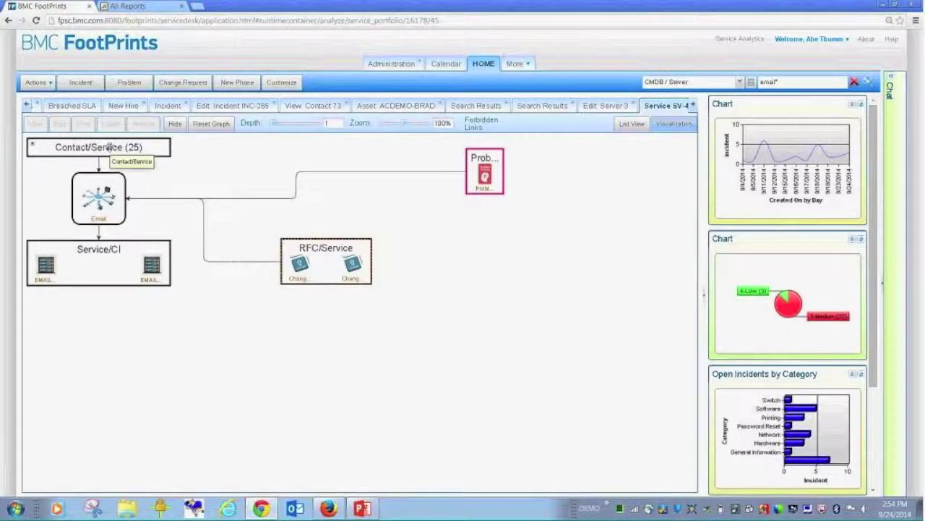
drag(484, 164, 349, 157)
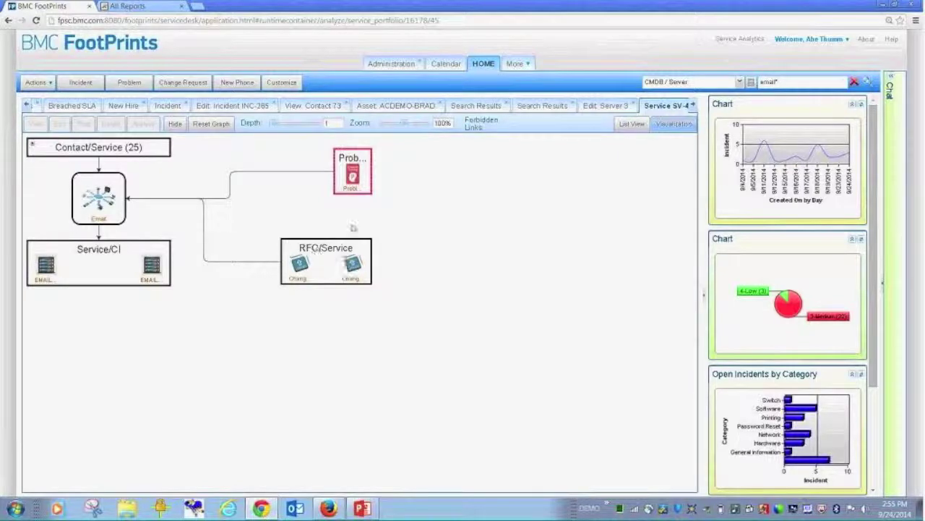
- Raise the graph depth to 3 and drag the Ticket/Contact (16) group and Email node apart
click(281, 127)
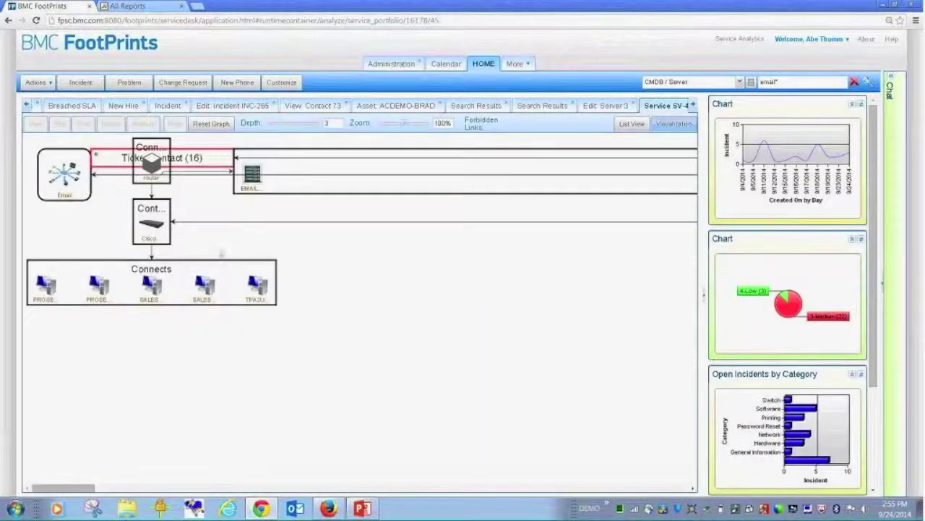
drag(167, 158, 436, 309)
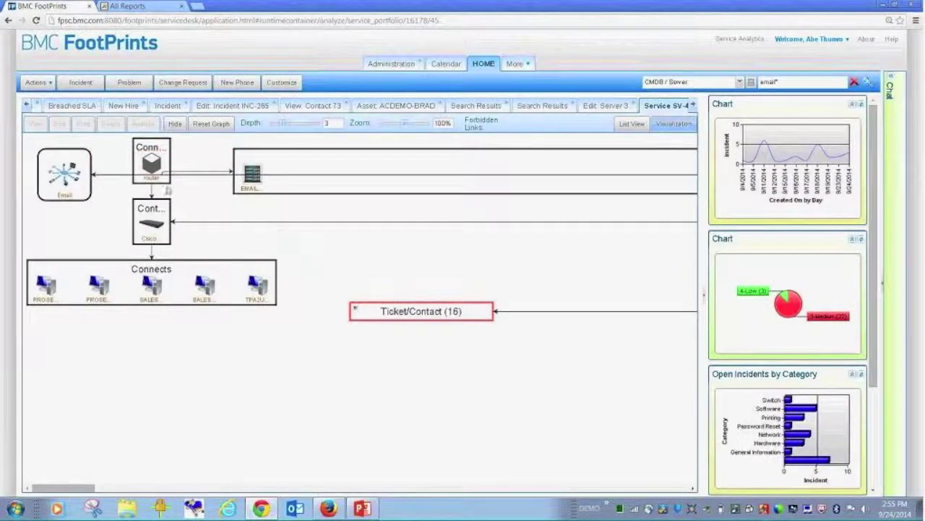
drag(73, 166, 582, 269)
drag(320, 487, 190, 490)
drag(119, 474, 124, 372)
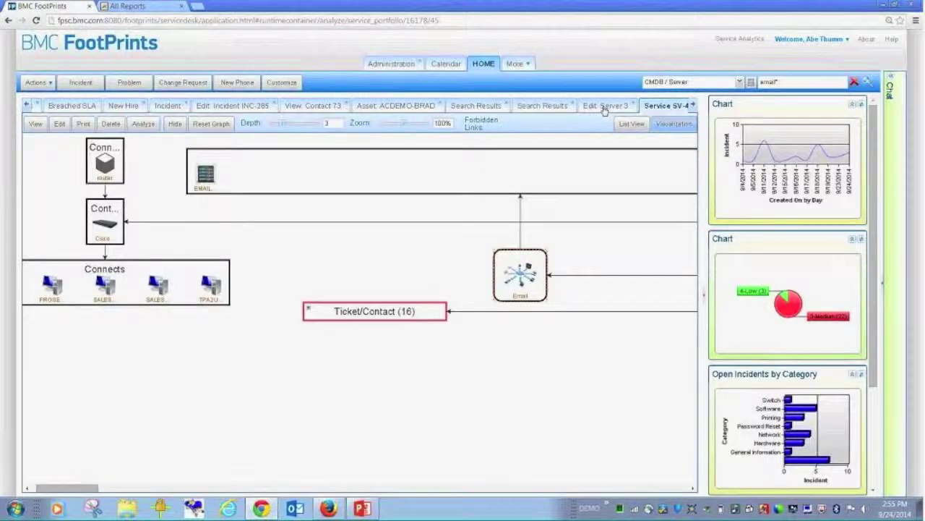
- Glance at the Server 3 record, then set the impact graph depth to 1 and then 2
click(604, 106)
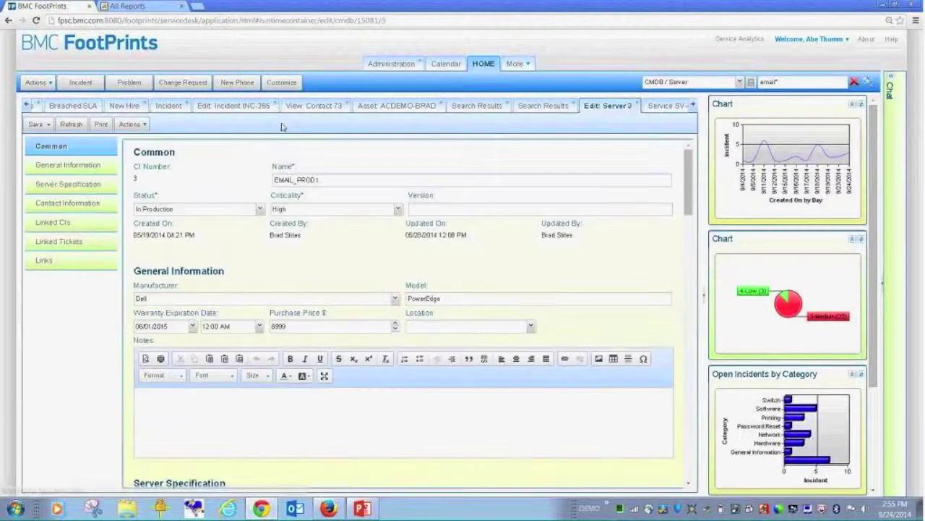
click(669, 107)
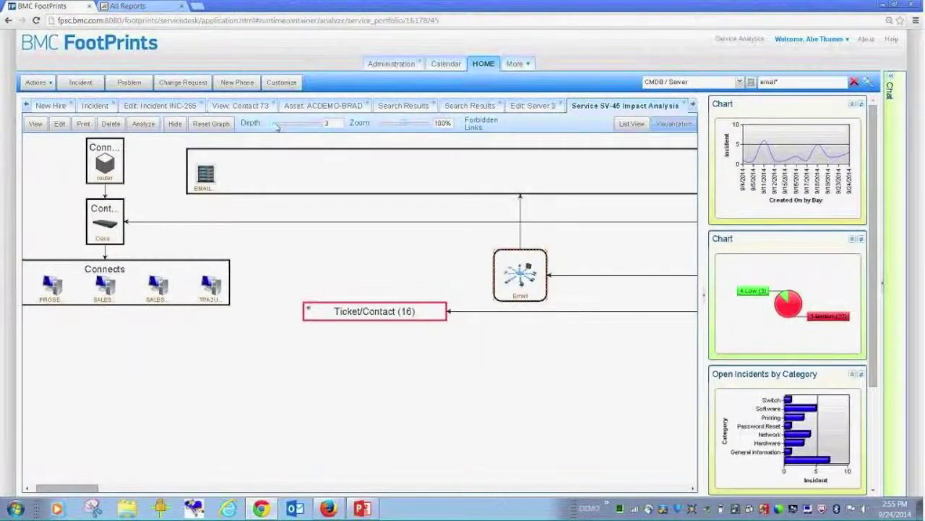
click(270, 124)
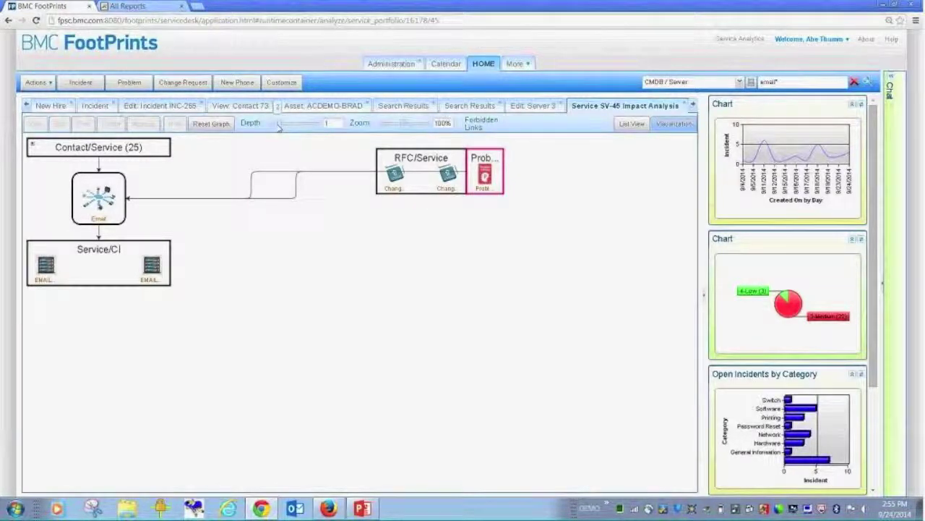
click(277, 127)
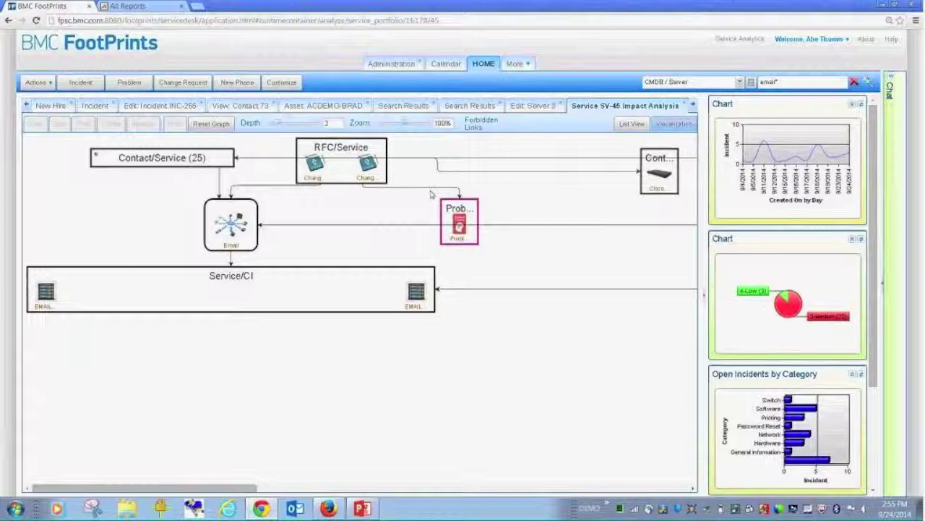
- Log out of the current session, continuing without saving changes
click(810, 39)
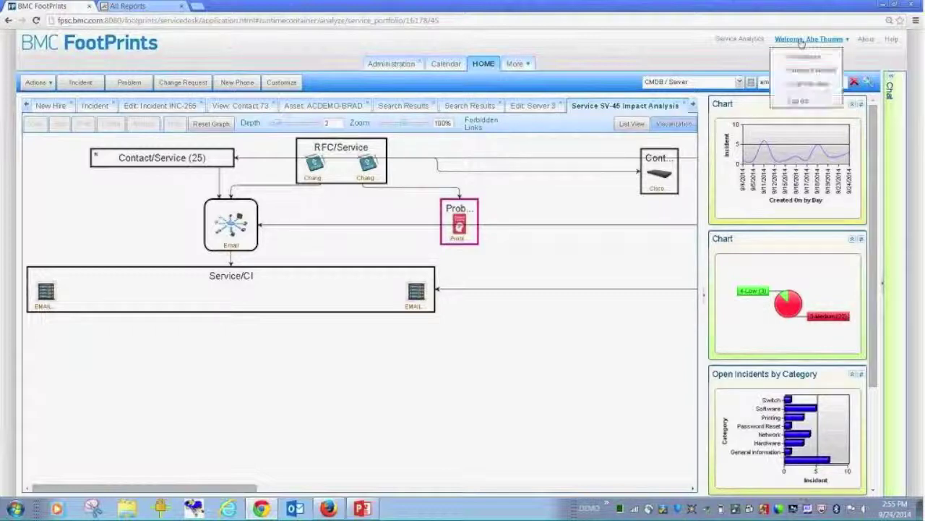
click(789, 102)
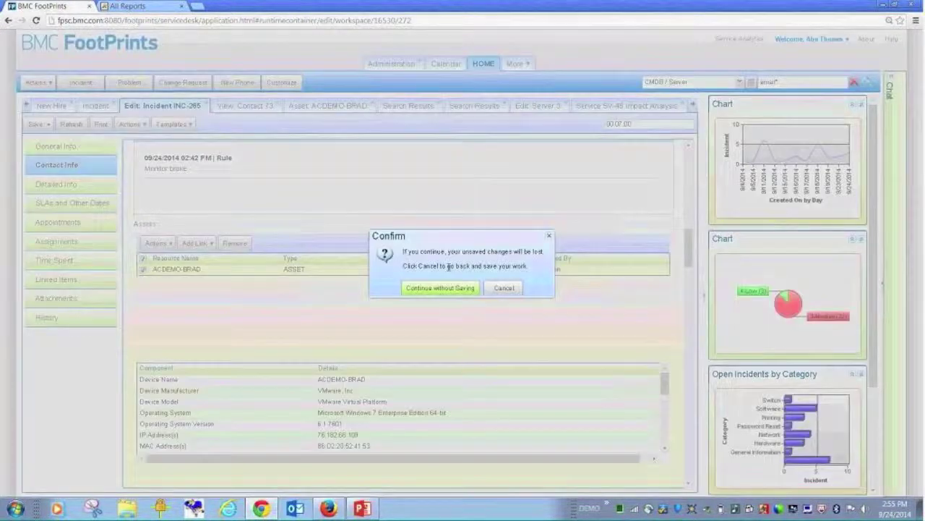
click(430, 289)
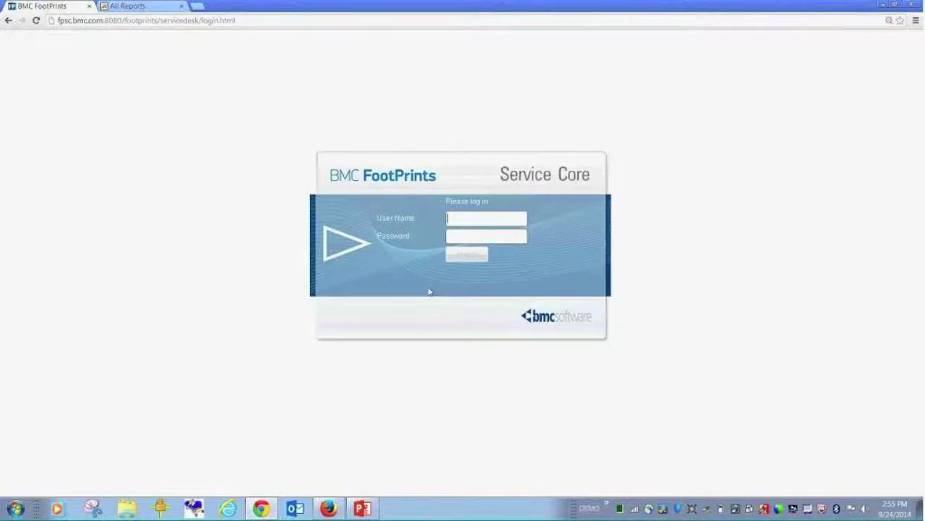
- Sign back in with the HR account password and view the New Hires list
text(hr)
key(Return)
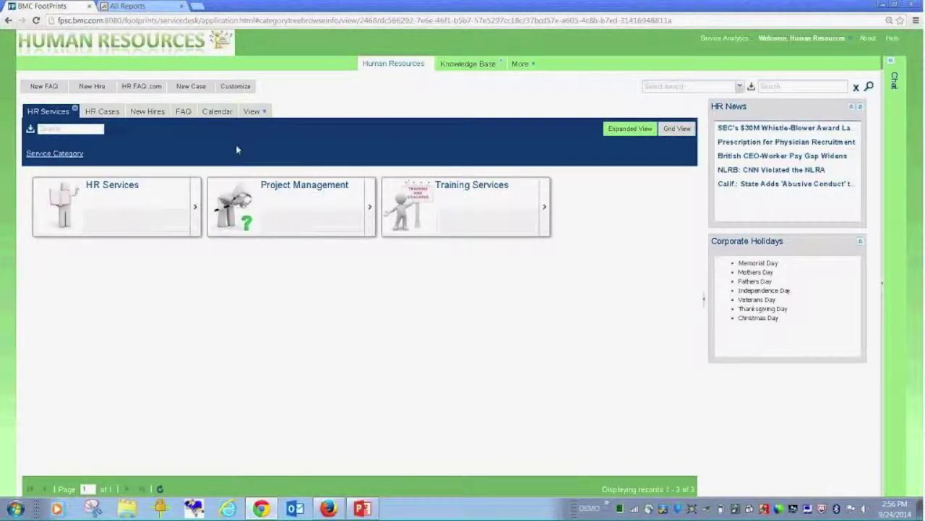
click(145, 111)
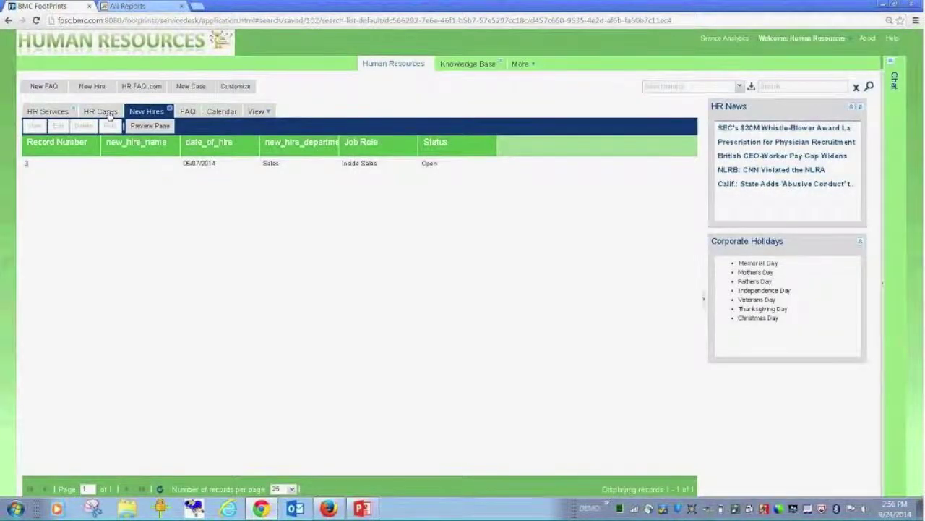
- Look through the HR Cases and FAQ lists, then start a blank New HR Case
click(108, 114)
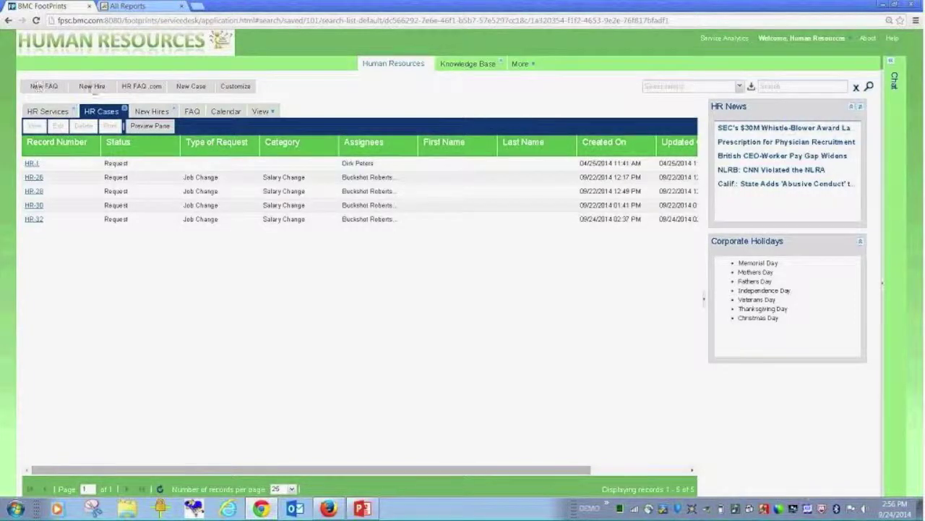
click(191, 112)
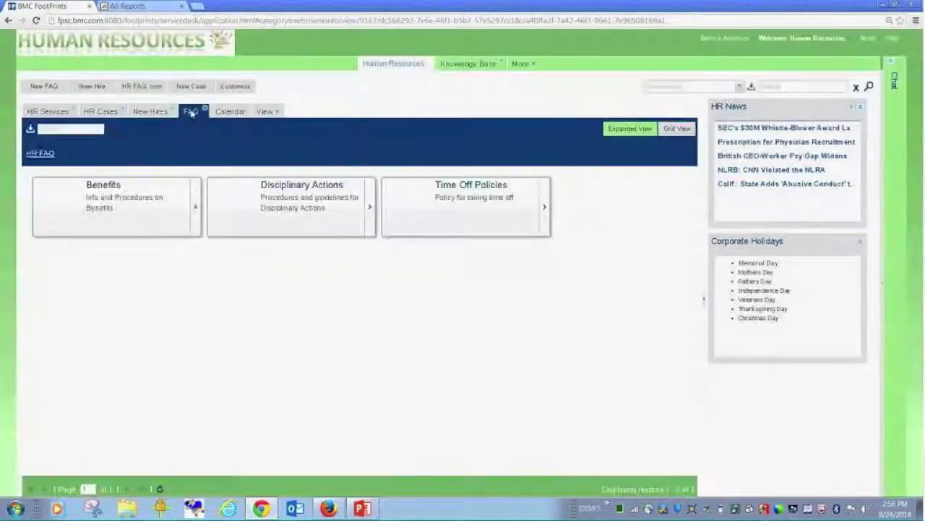
click(197, 87)
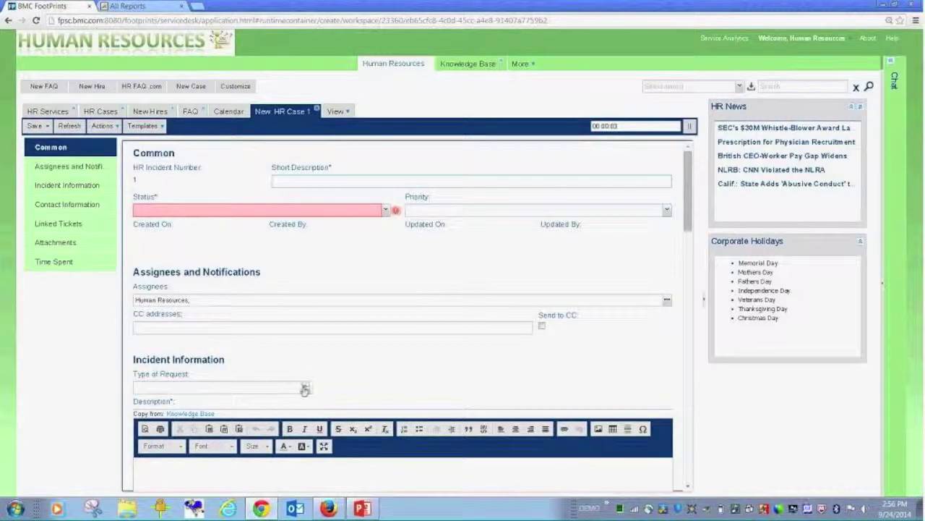
- Set the case's Type of Request to Job Change and open the Human Resources New Hire view
click(304, 389)
click(210, 411)
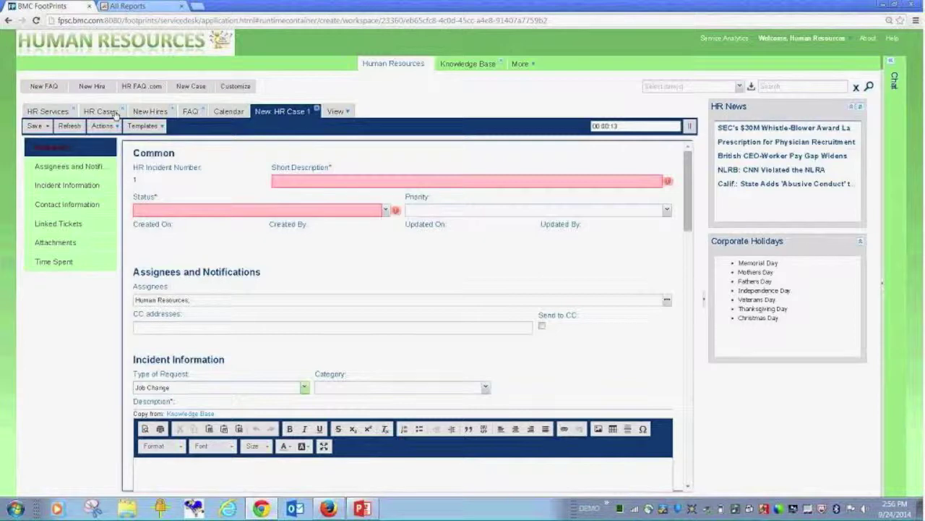
click(337, 111)
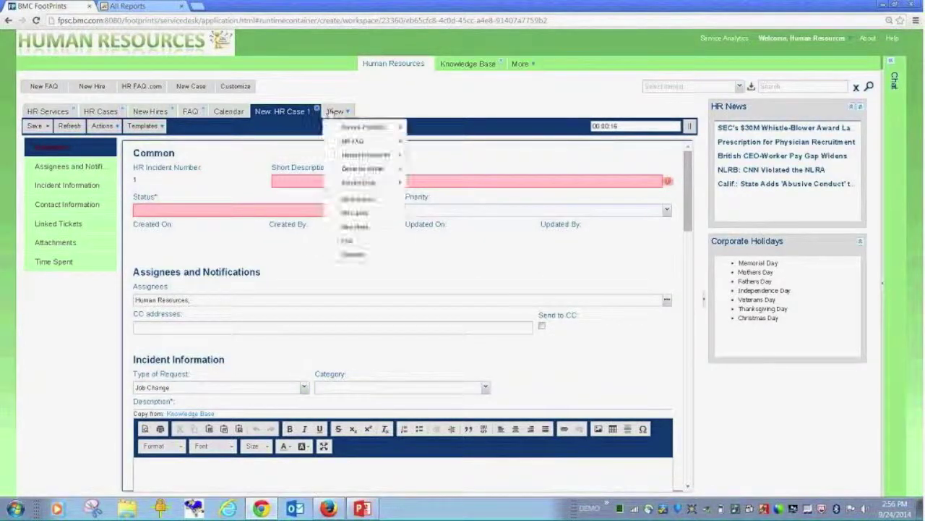
mouse_move(360, 157)
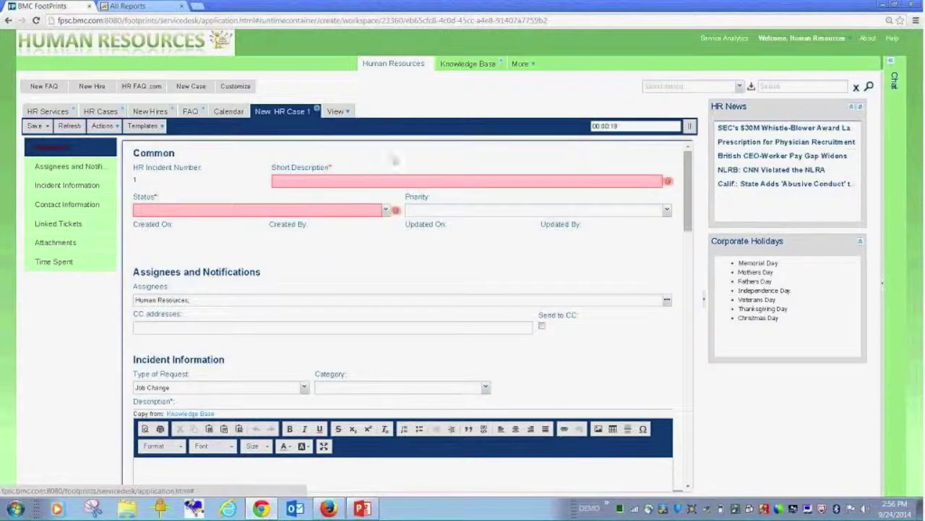
click(337, 112)
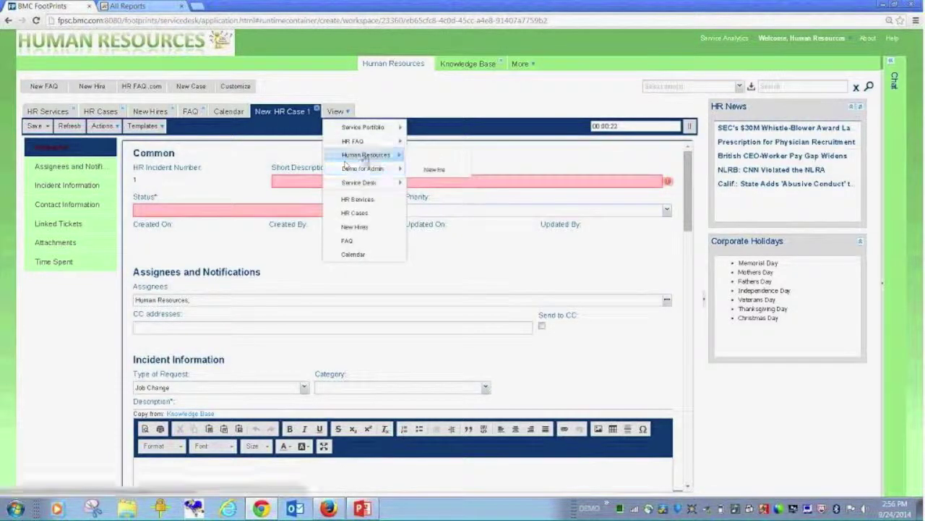
mouse_move(366, 154)
click(435, 169)
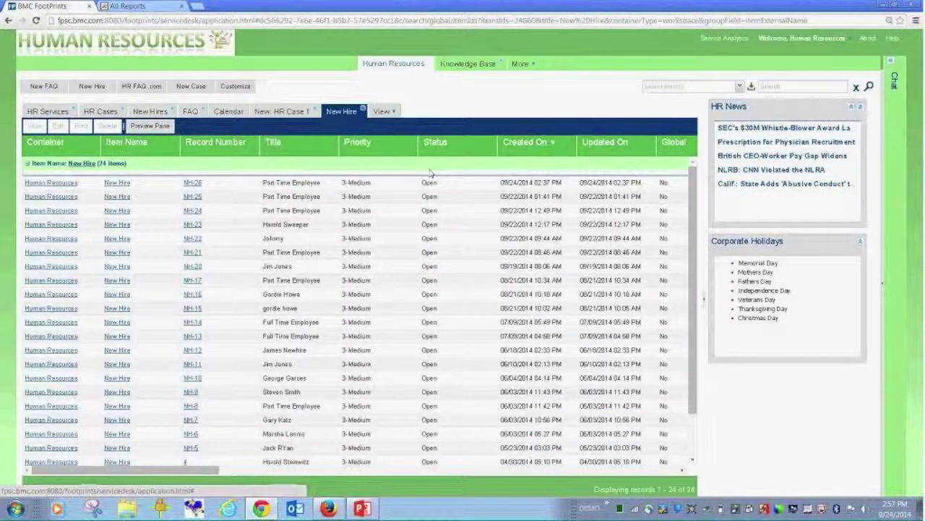
- Open NH-22, check its Actions and Templates menus, and review linked tickets SR-362 and HR-24
click(191, 239)
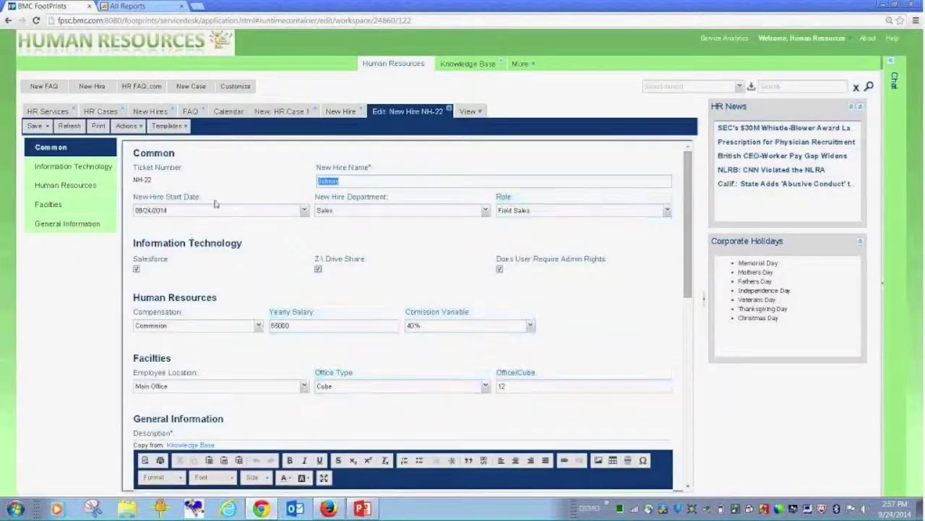
click(129, 126)
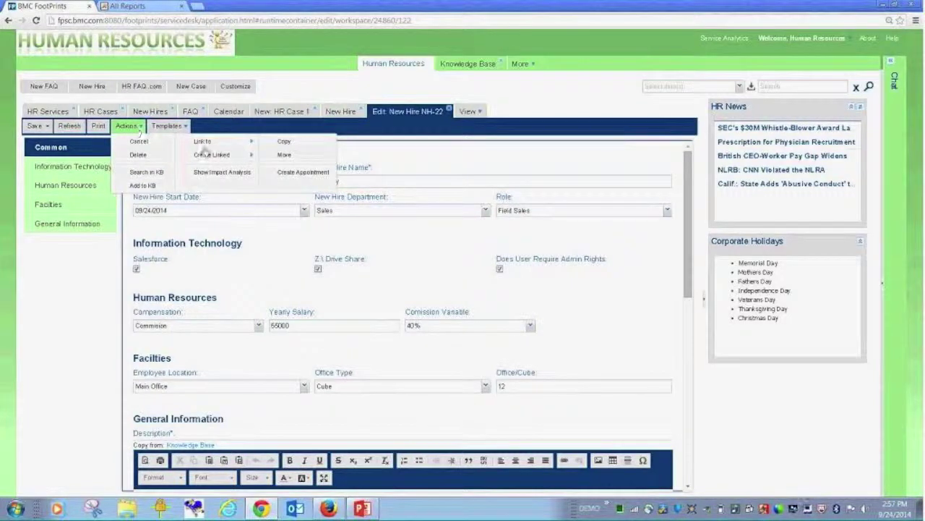
click(168, 126)
scroll(672, 376, down, 10)
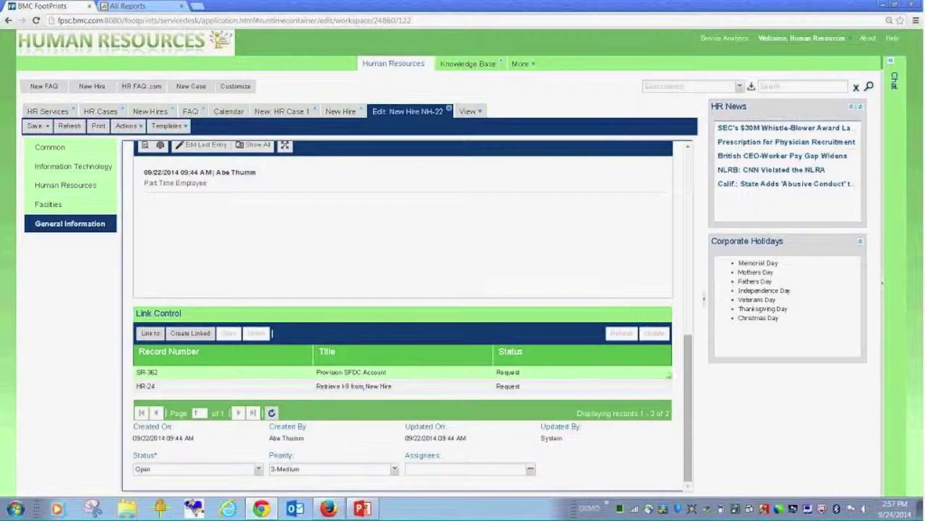
drag(685, 376, 690, 346)
scroll(322, 167, up, 4)
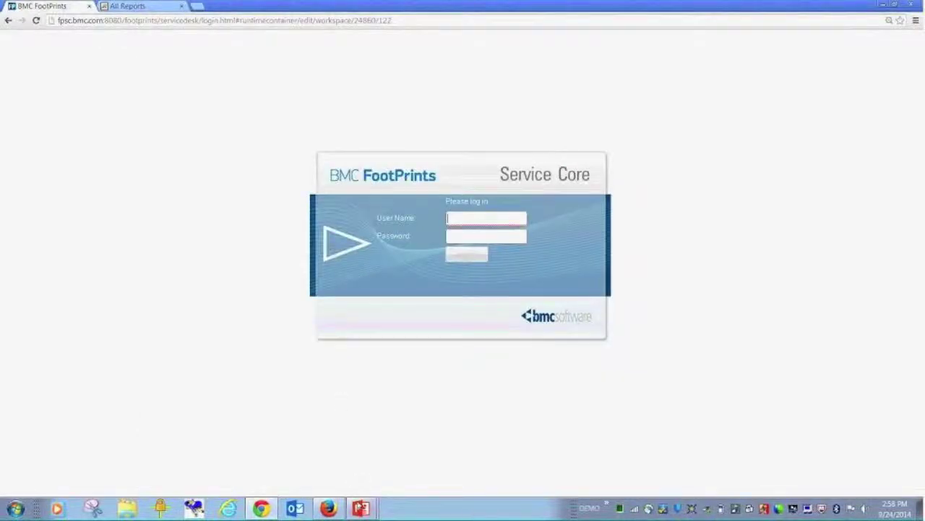
- Bring the FPSC12_Overview_Webinar_RightStarSlides.pptx deck to the front, then switch back to the browser
mouse_move(355, 503)
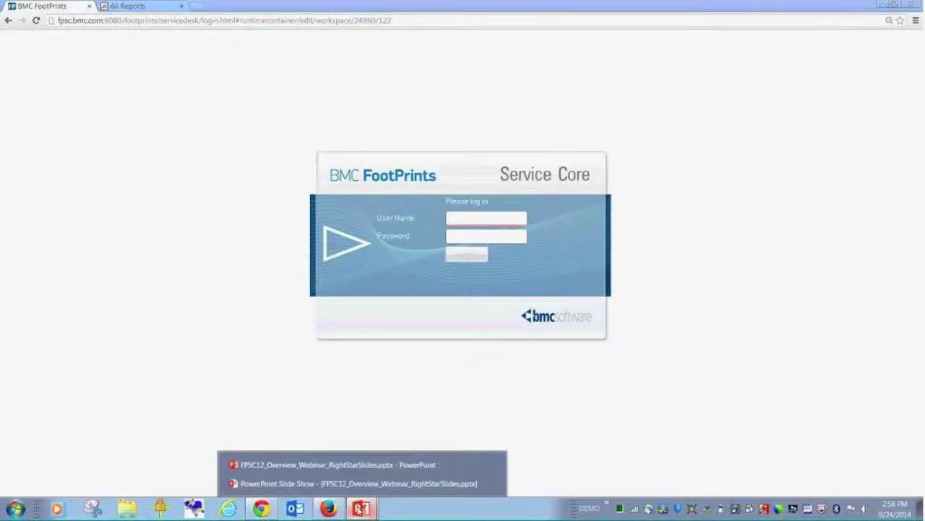
click(394, 469)
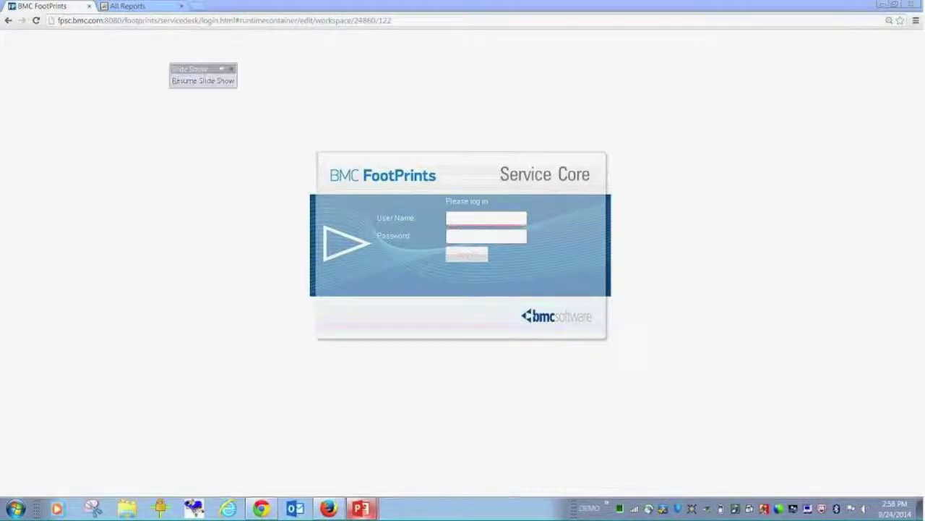
key(alt+Tab)
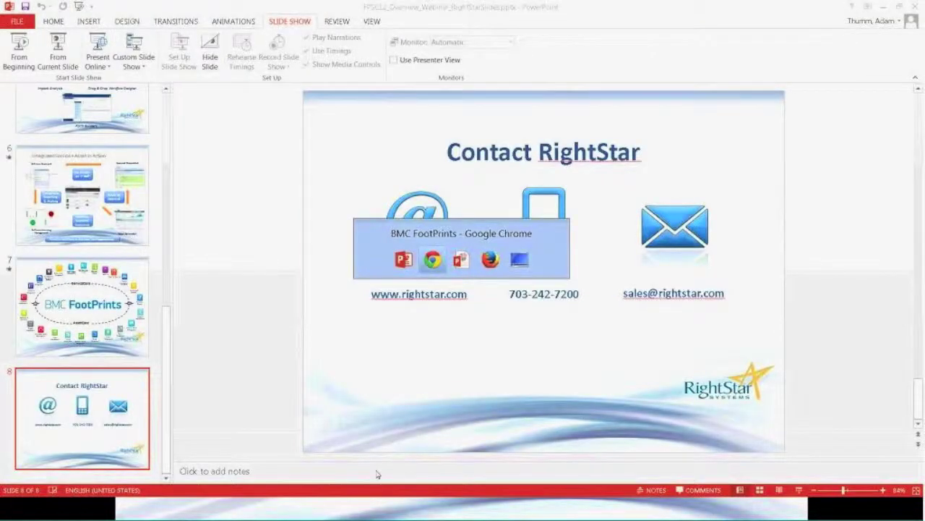